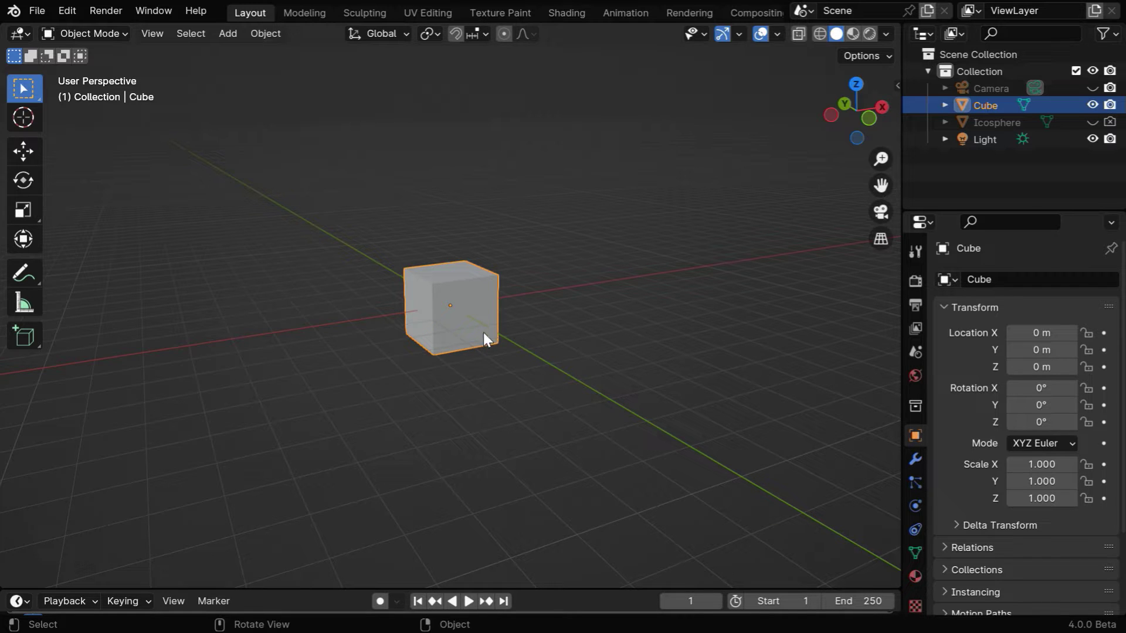
Scale the cube to 0.7 on X and 0.2 on Y in Object properties.
{"action": "left_click", "coordinate": [1021, 467]}
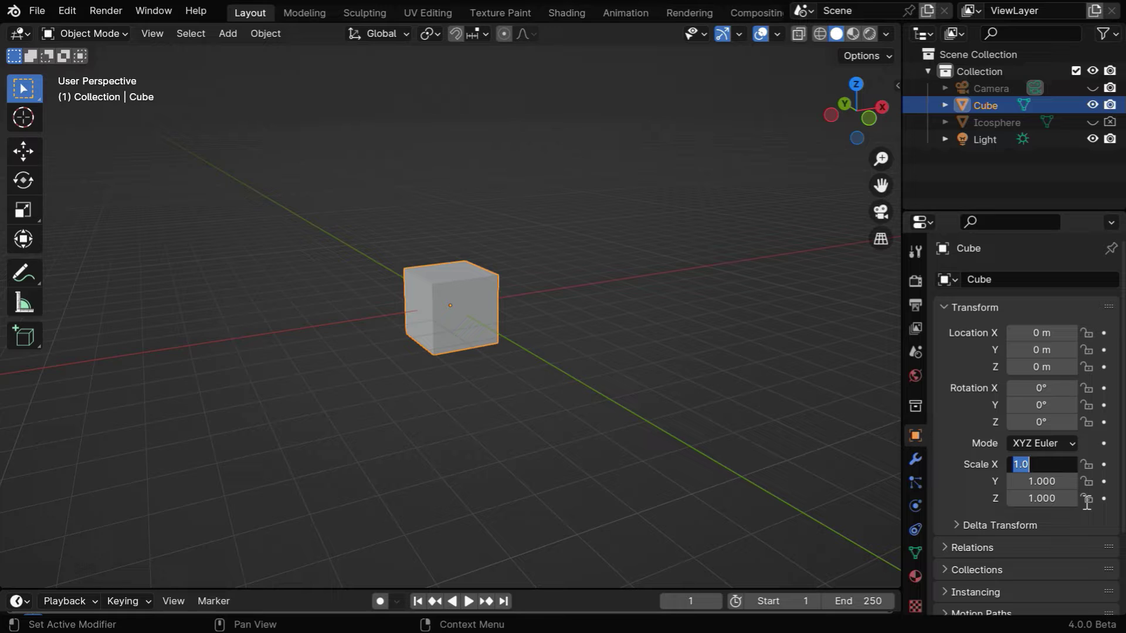
{"action": "key", "text": "BackSpace"}
{"action": "type", "text": ".7"}
{"action": "key", "text": "Return"}
{"action": "left_click", "coordinate": [1048, 479]}
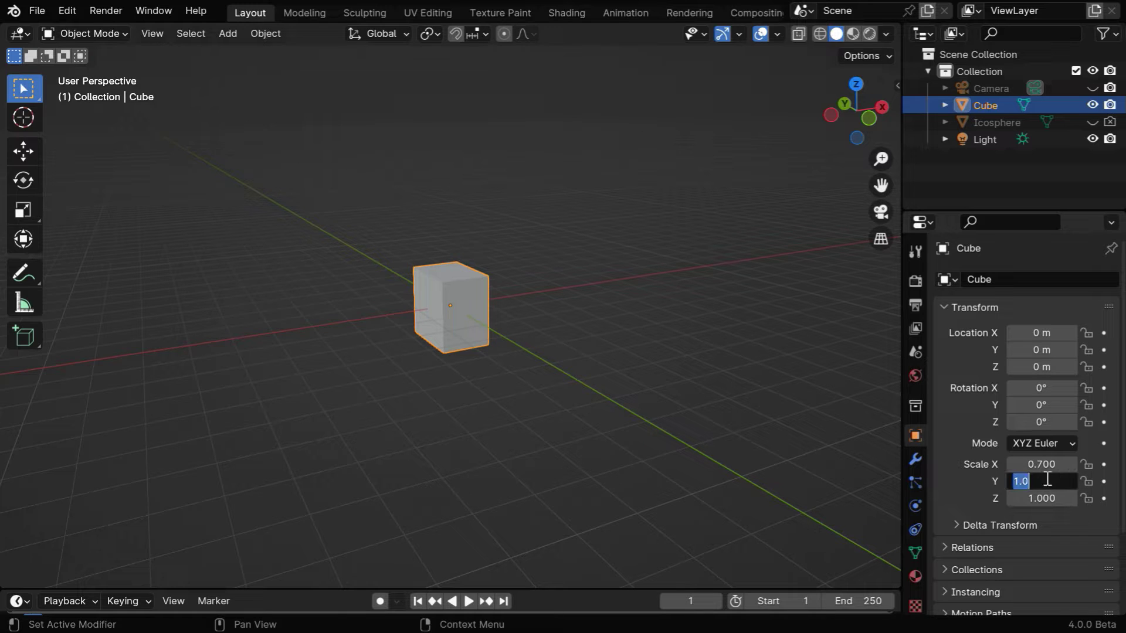
{"action": "key", "text": "Return"}
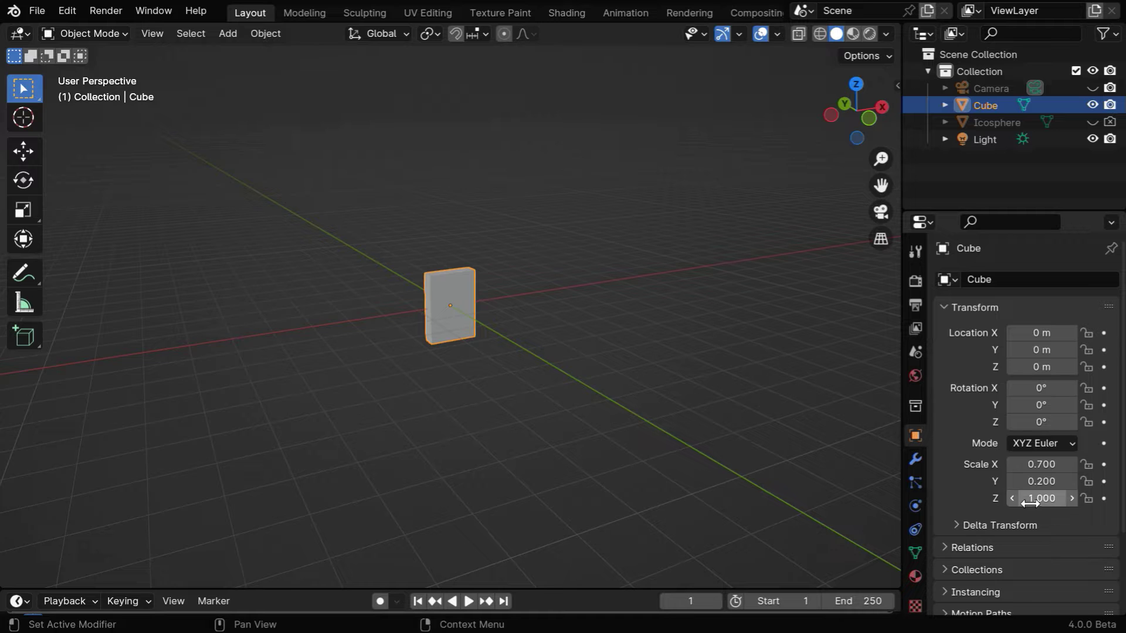
Raise the slab to Z location 1 m and frame it in the view.
{"action": "left_click", "coordinate": [1043, 366]}
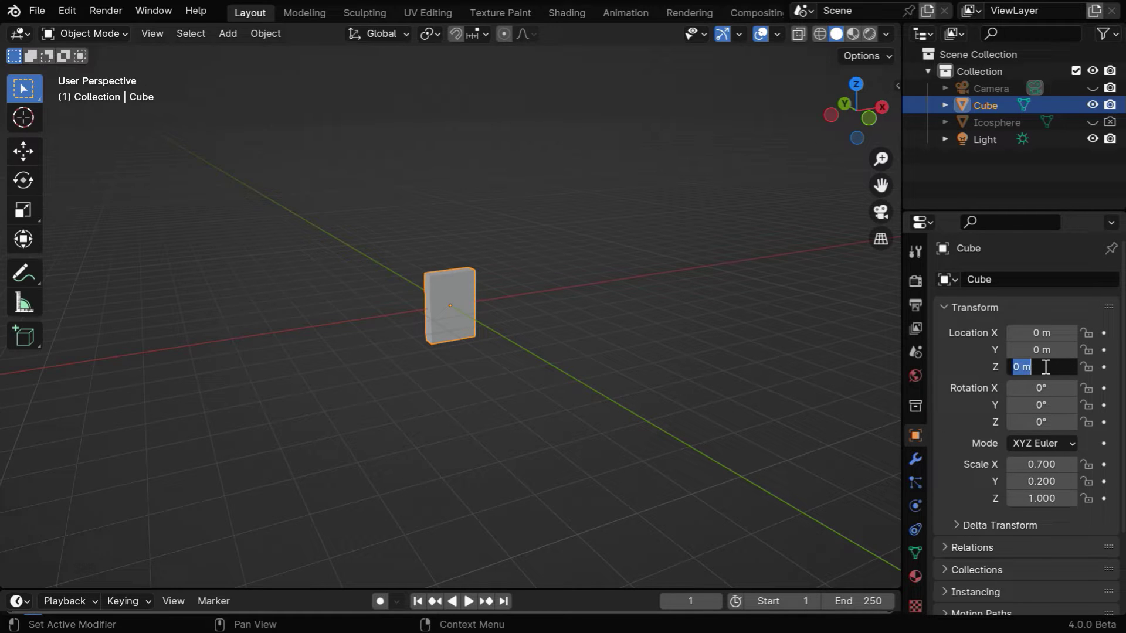
{"action": "type", "text": "1"}
{"action": "key", "text": "Return"}
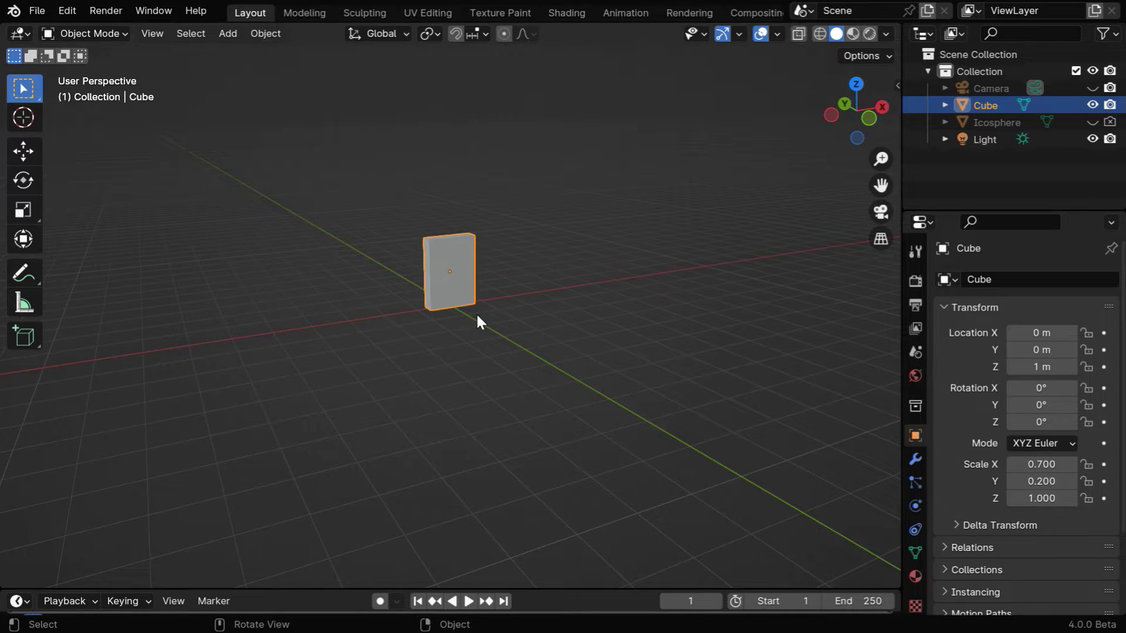
{"action": "key", "text": "KP_Decimal"}
{"action": "scroll", "coordinate": [477, 399], "scroll_direction": "down", "scroll_amount": 3}
{"action": "middle_click_drag", "start_coordinate": [474, 425], "coordinate": [515, 428]}
Apply the slab's scale via Object > Apply > Scale.
{"action": "left_click", "coordinate": [265, 34]}
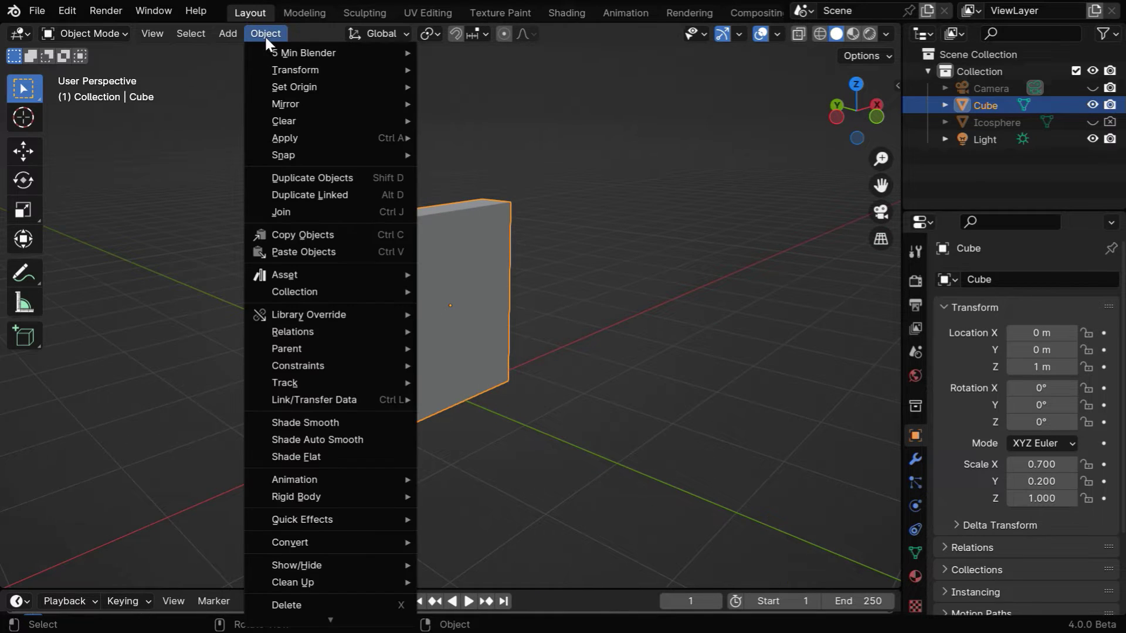
{"action": "mouse_move", "coordinate": [389, 138]}
{"action": "left_click", "coordinate": [471, 172]}
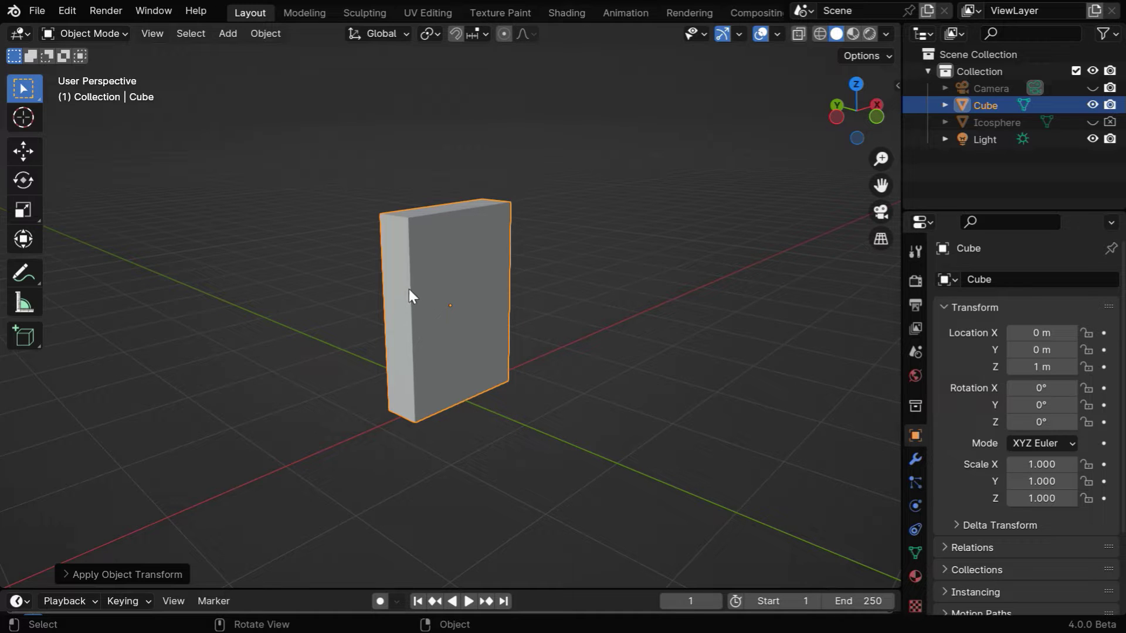
Add a Bevel modifier with 0.05 m amount and 5 segments.
{"action": "left_click", "coordinate": [916, 458]}
{"action": "left_click", "coordinate": [983, 280]}
{"action": "mouse_move", "coordinate": [983, 273]}
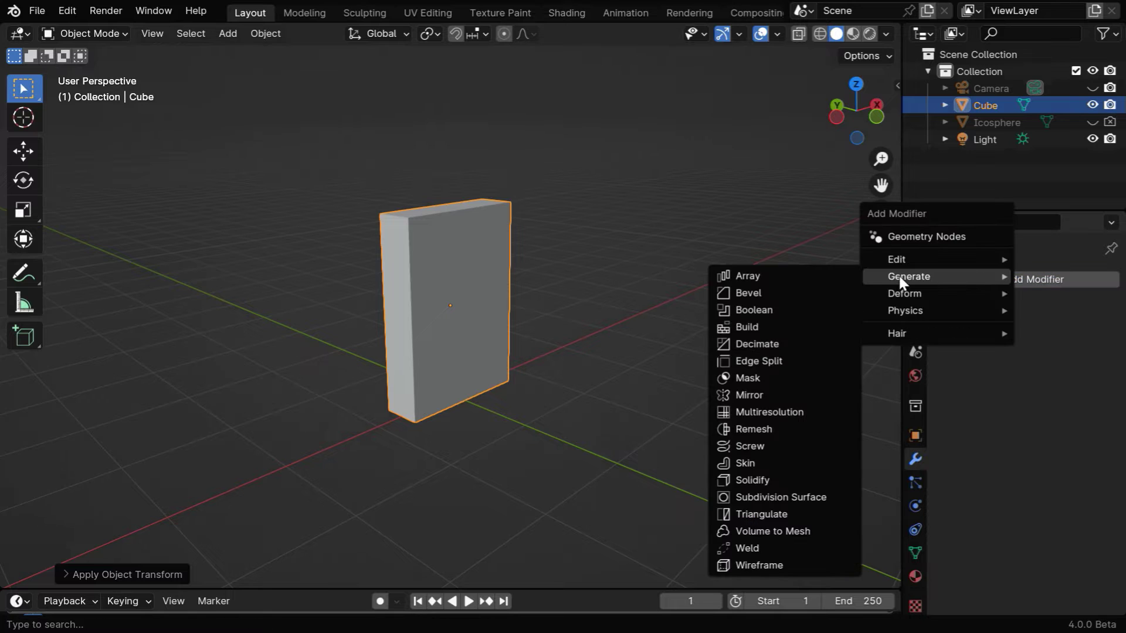
{"action": "left_click", "coordinate": [765, 293]}
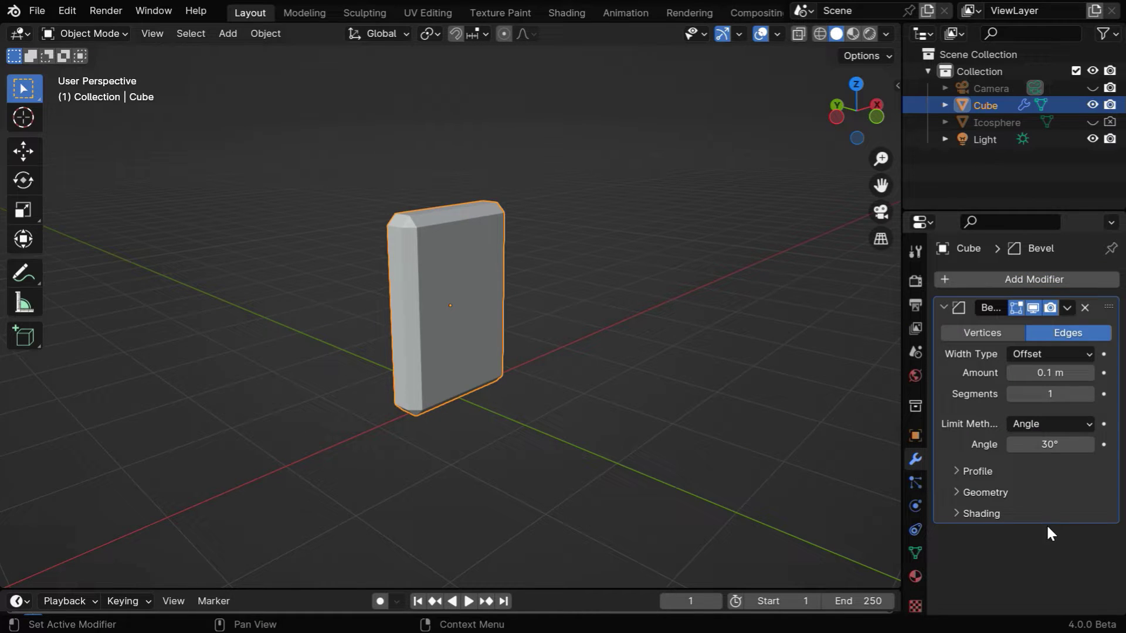
{"action": "left_click", "coordinate": [1050, 373]}
{"action": "type", "text": ".05"}
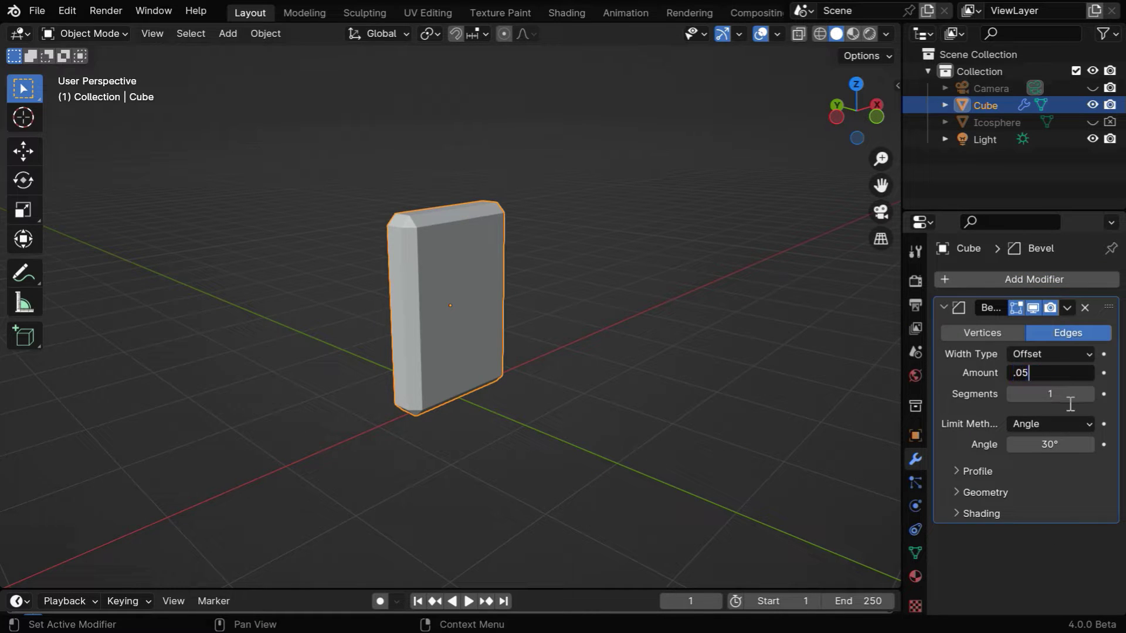
{"action": "key", "text": "Return"}
{"action": "left_click", "coordinate": [1053, 399]}
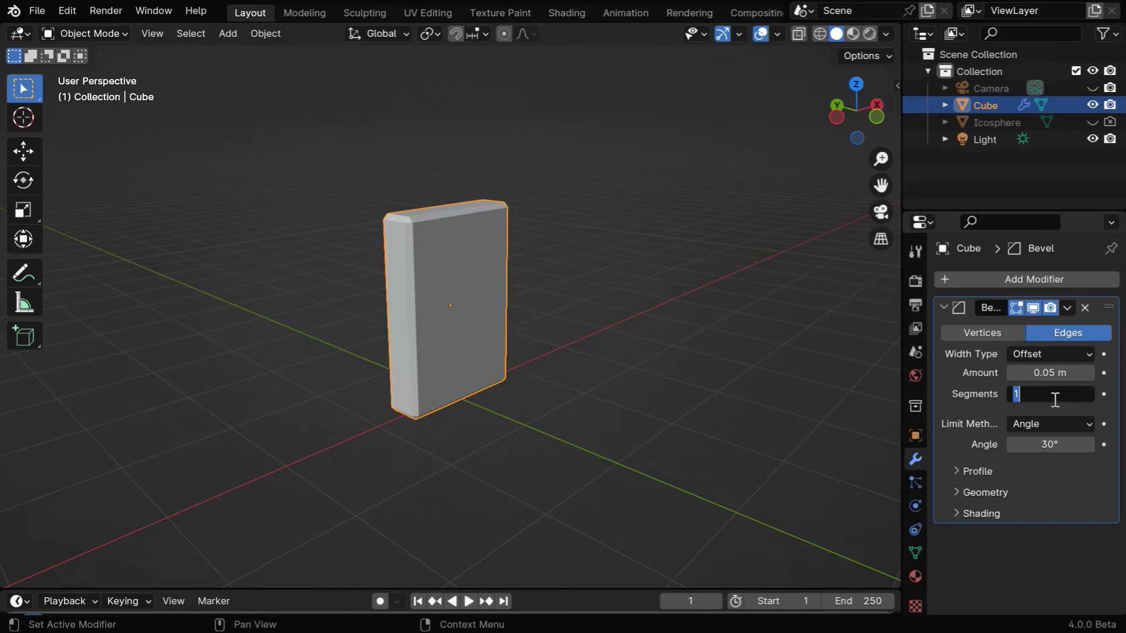
{"action": "key", "text": "Return"}
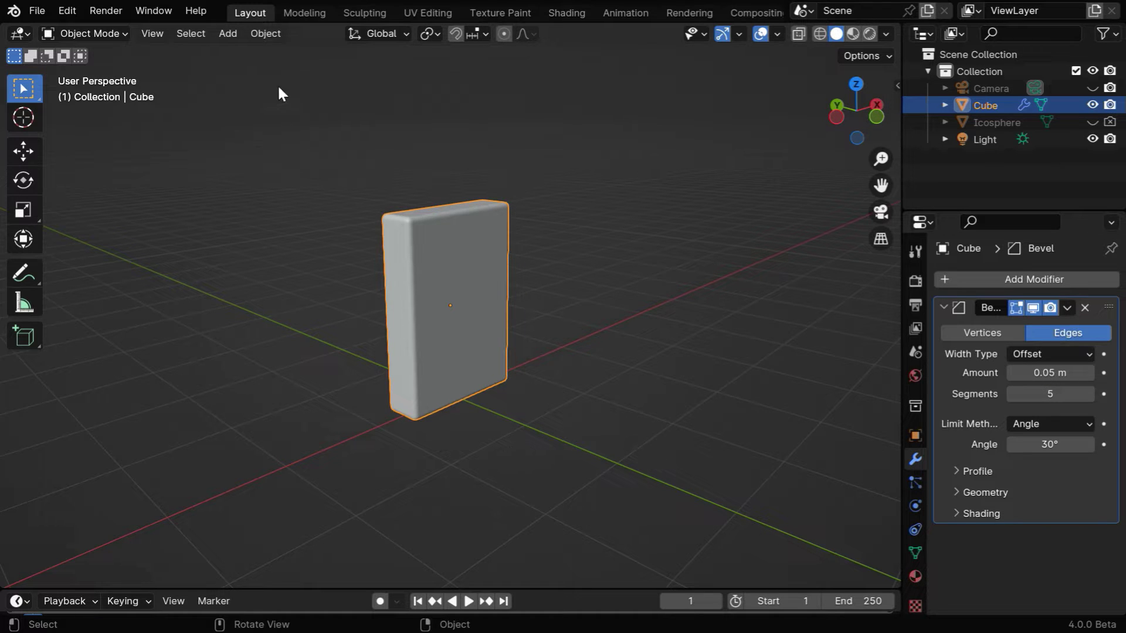
Apply Shade Smooth to the bevelled domino slab from the Object menu.
{"action": "left_click", "coordinate": [263, 33]}
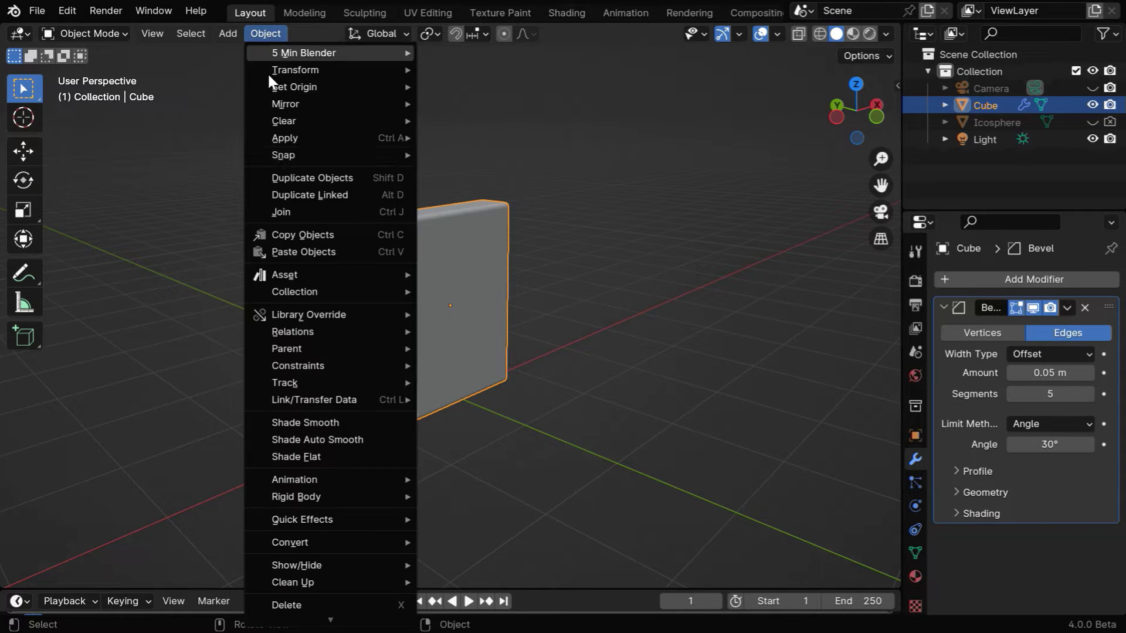
{"action": "left_click", "coordinate": [308, 421]}
{"action": "middle_click_drag", "start_coordinate": [459, 274], "coordinate": [320, 357], "text": "ctrl"}
{"action": "middle_click_drag", "start_coordinate": [385, 407], "coordinate": [358, 343]}
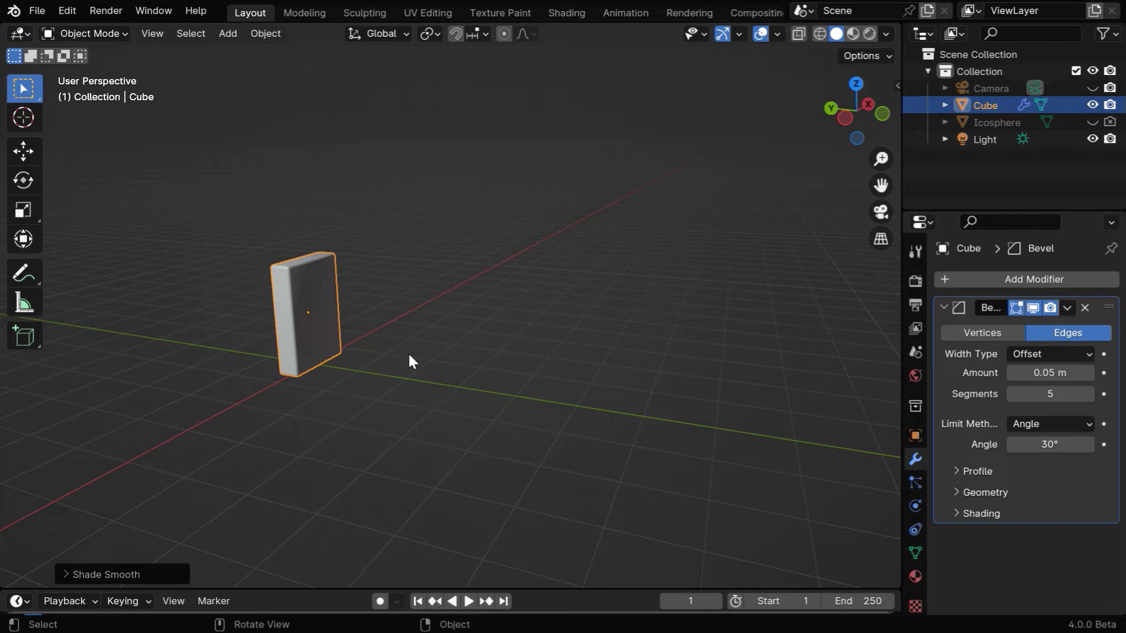
In top orthographic view, make two copies of the domino below the original, rotating one.
{"action": "key", "text": "KP_5"}
{"action": "key", "text": "KP_7"}
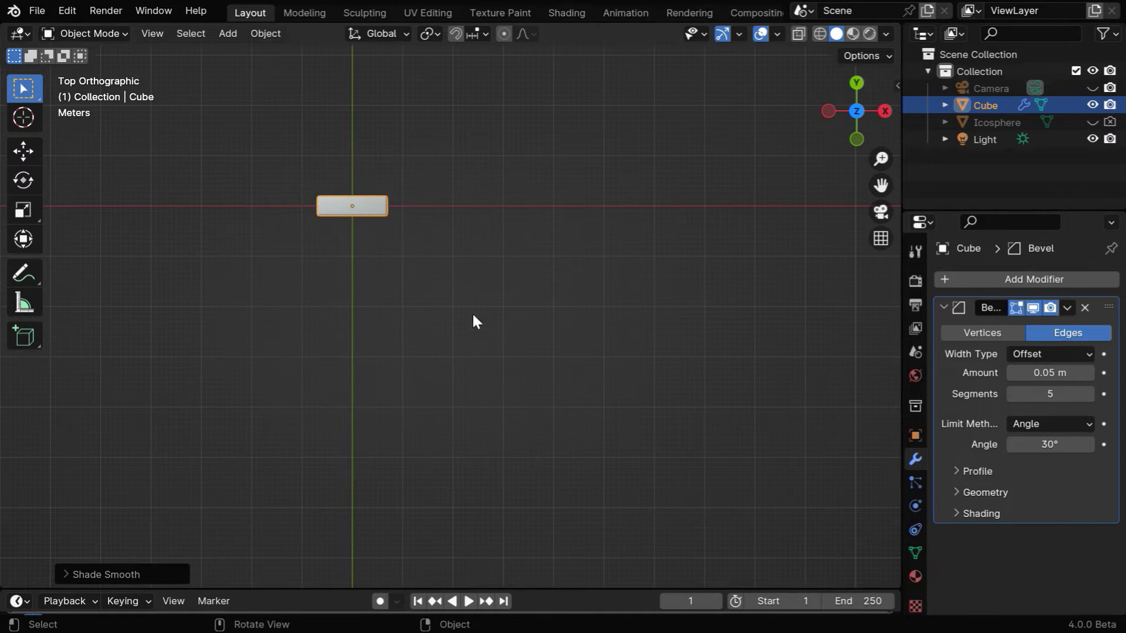
{"action": "key", "text": "shift+d"}
{"action": "left_click", "coordinate": [391, 270]}
{"action": "key", "text": "shift+d"}
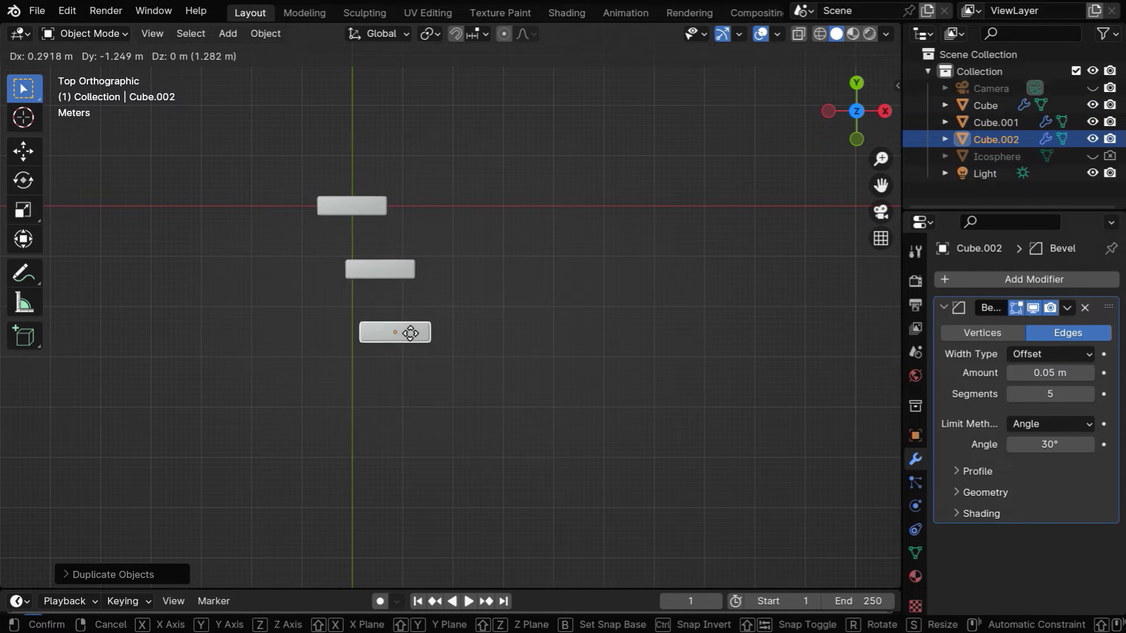
{"action": "key", "text": "r"}
{"action": "left_click", "coordinate": [410, 359]}
Duplicate both copies, then rotate and move the new pair further down the row.
{"action": "left_click", "coordinate": [411, 271], "text": "shift"}
{"action": "key", "text": "shift+d"}
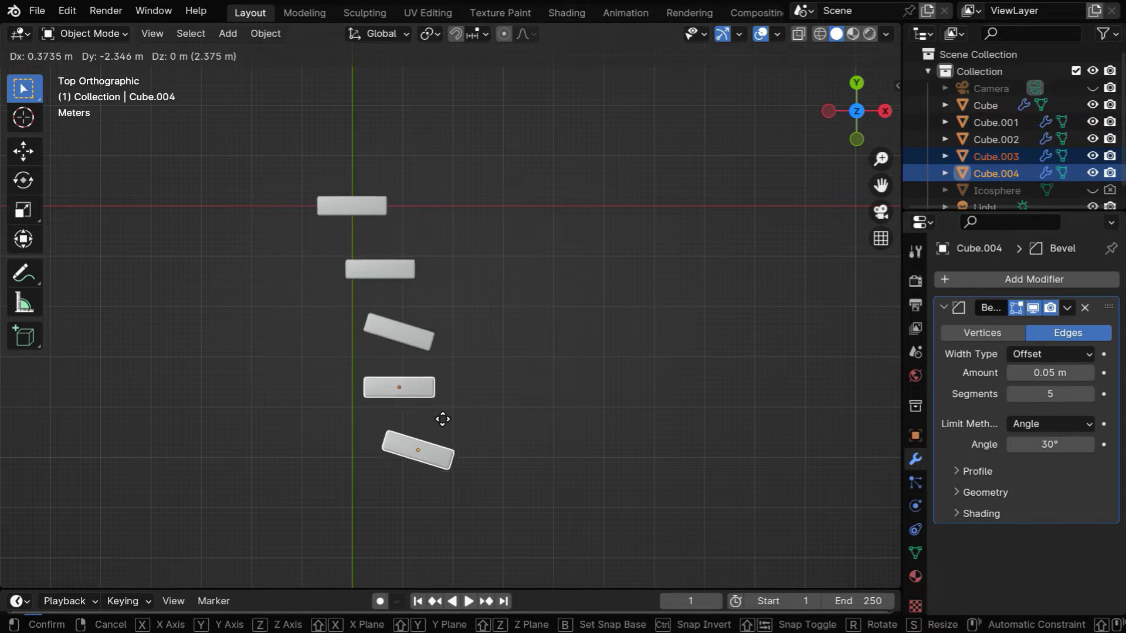
{"action": "left_click", "coordinate": [441, 437]}
{"action": "key", "text": "r"}
{"action": "left_click", "coordinate": [431, 425]}
{"action": "key", "text": "g"}
{"action": "left_click", "coordinate": [420, 428]}
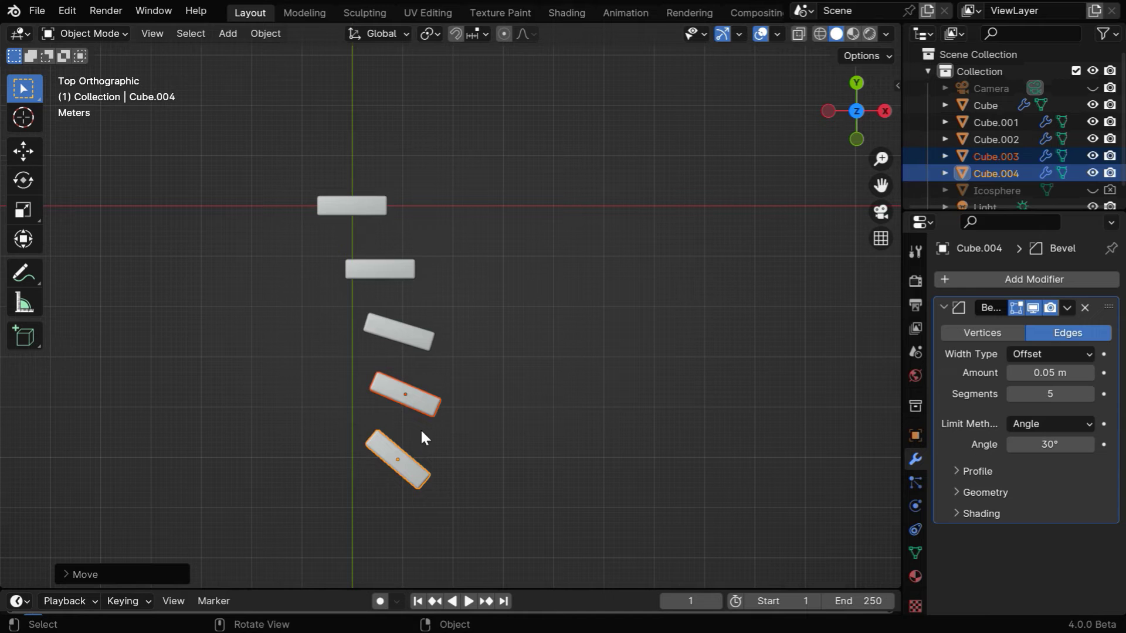
Duplicate the bottom domino as the sixth in the curving row.
{"action": "key", "text": "alt+a"}
{"action": "left_click", "coordinate": [379, 445]}
{"action": "key", "text": "shift+d"}
{"action": "left_click", "coordinate": [463, 481]}
{"action": "key", "text": "alt+a"}
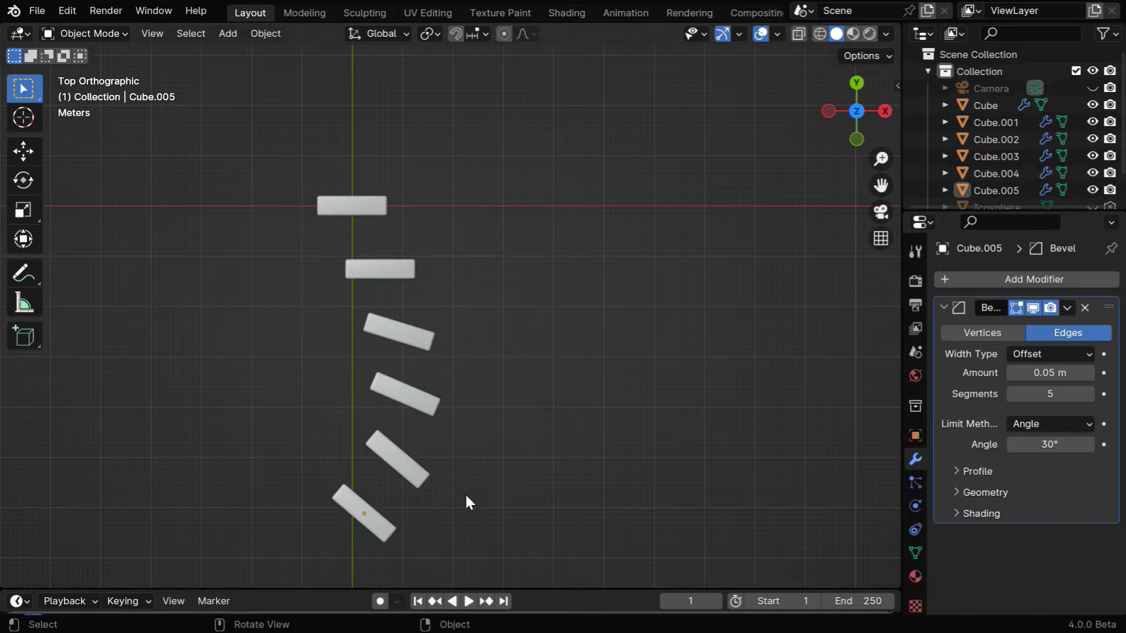
{"action": "middle_click_drag", "start_coordinate": [464, 493], "coordinate": [489, 388]}
{"action": "middle_click_drag", "start_coordinate": [512, 444], "coordinate": [512, 450]}
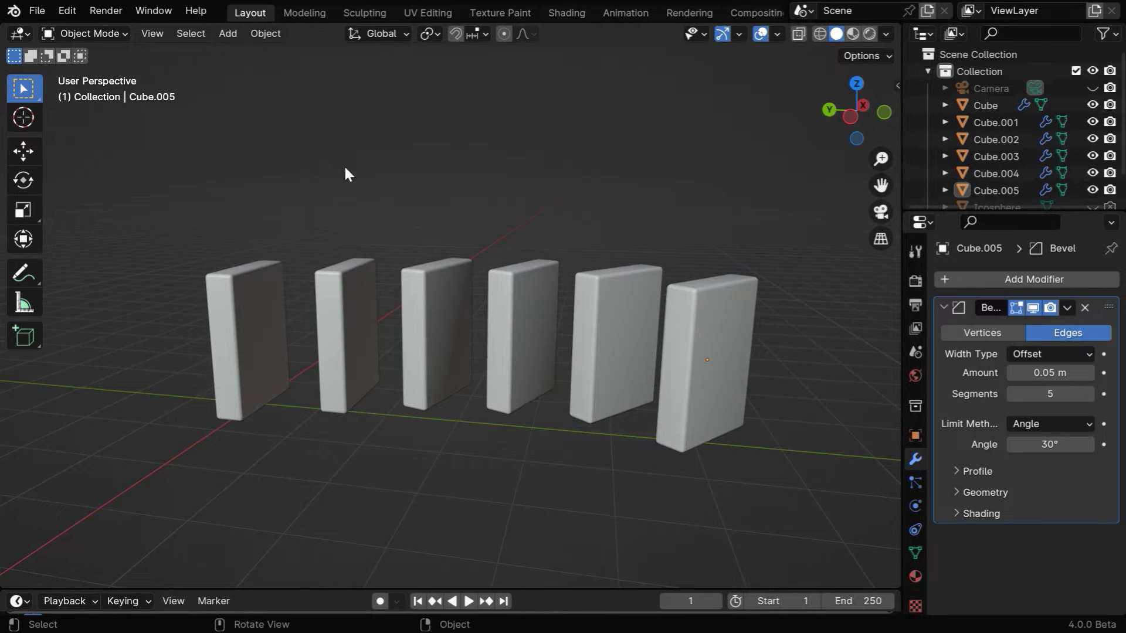
{"action": "left_click", "coordinate": [264, 33]}
{"action": "mouse_move", "coordinate": [329, 51]}
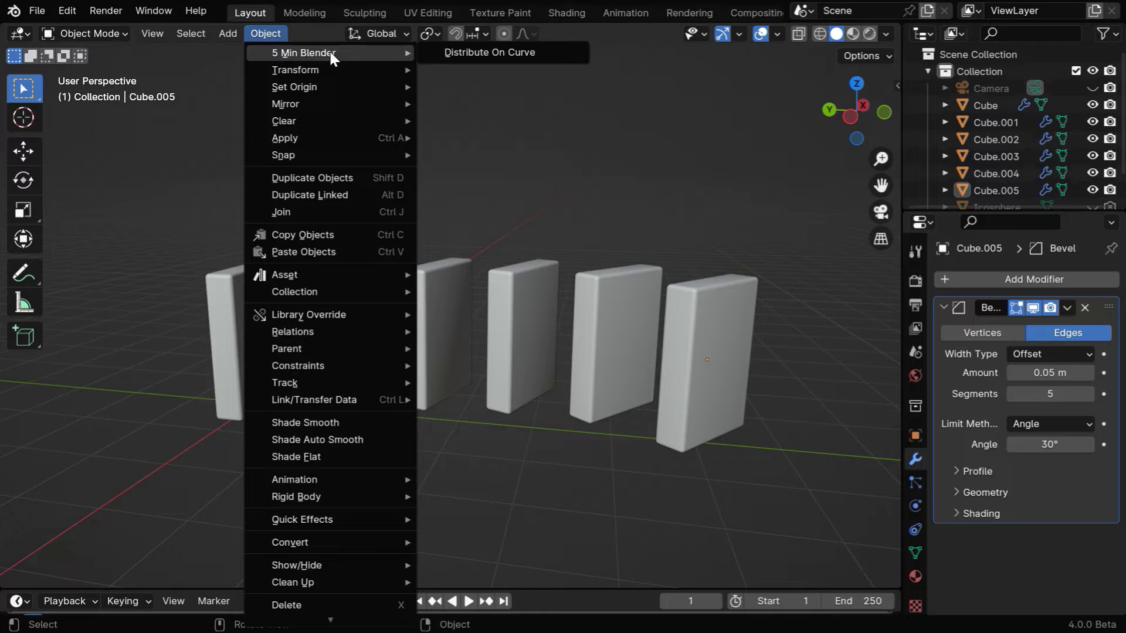
{"action": "left_click", "coordinate": [538, 51]}
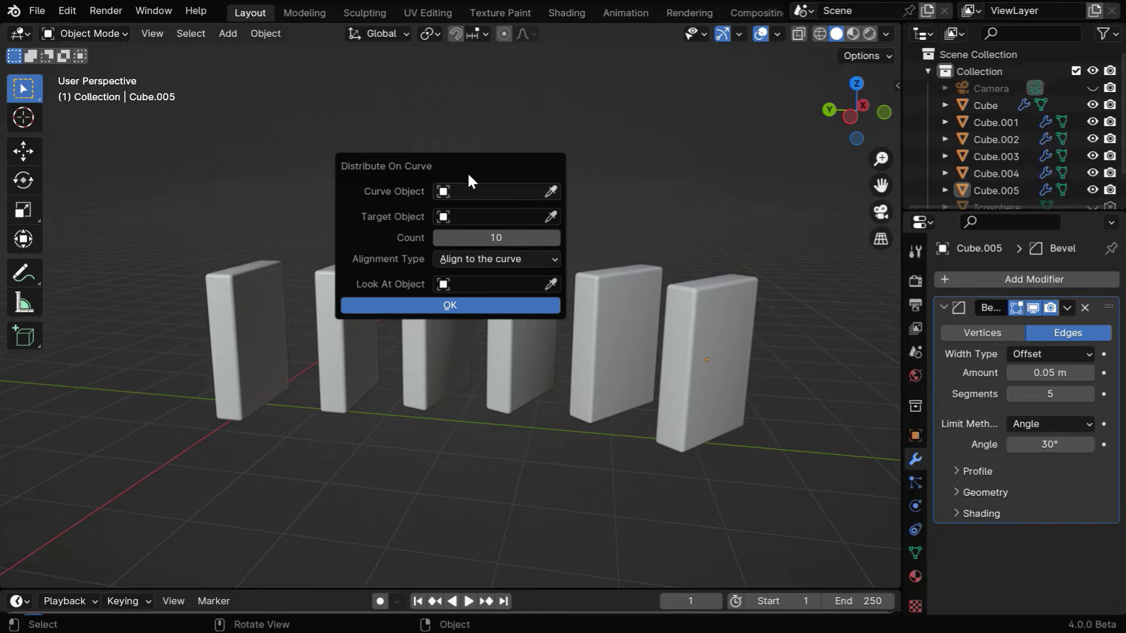
{"action": "left_click", "coordinate": [597, 189]}
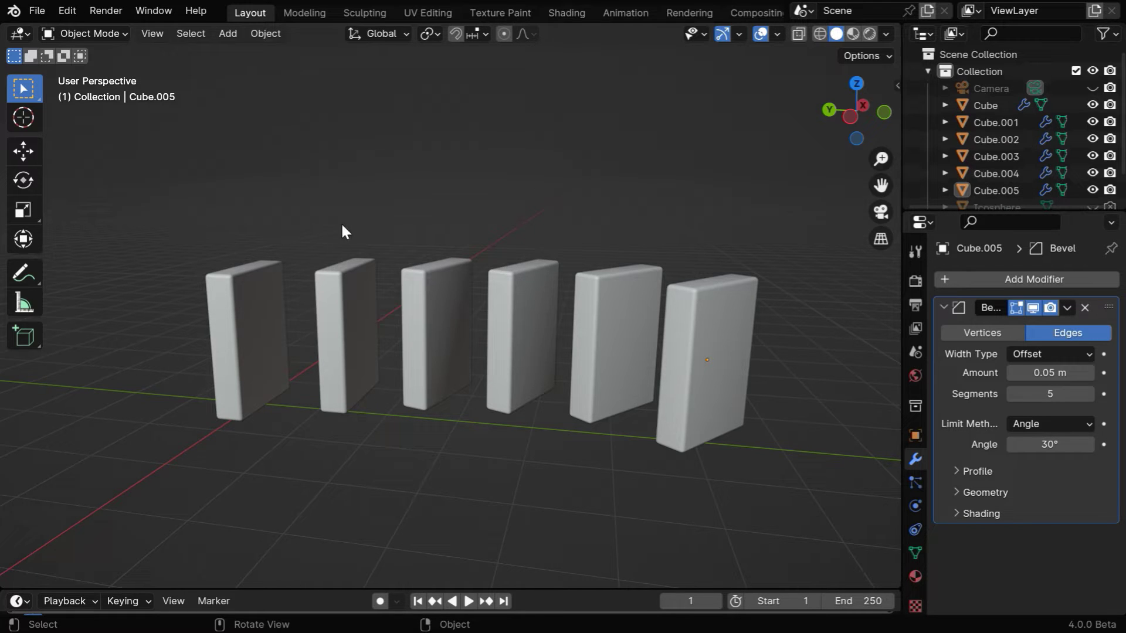
Box-select and delete the five copied dominoes, keeping only Cube.
{"action": "left_click_drag", "start_coordinate": [324, 225], "coordinate": [722, 347]}
{"action": "key", "text": "x"}
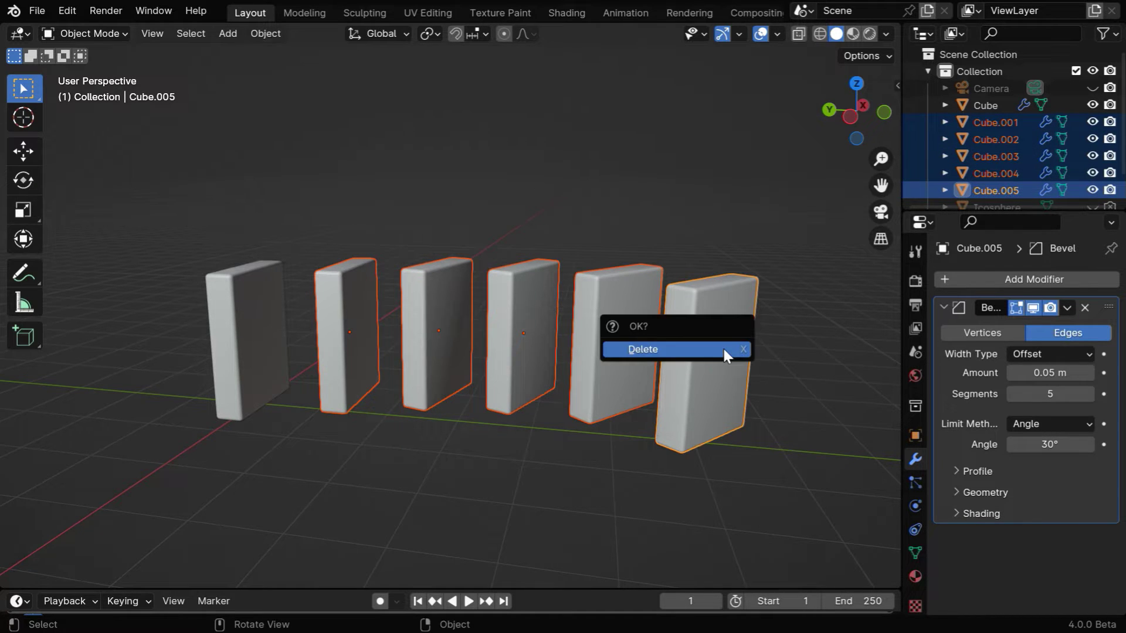
{"action": "left_click", "coordinate": [723, 349]}
Add a Bezier curve and scale it to 3 on all axes.
{"action": "left_click", "coordinate": [221, 35]}
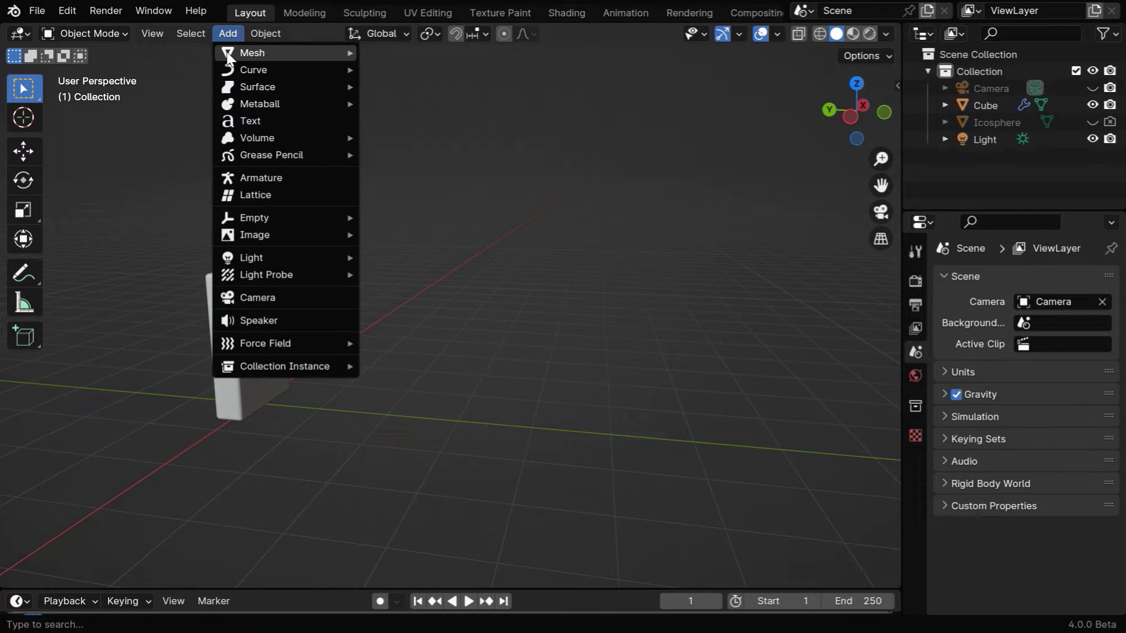
{"action": "mouse_move", "coordinate": [276, 70]}
{"action": "left_click", "coordinate": [399, 69]}
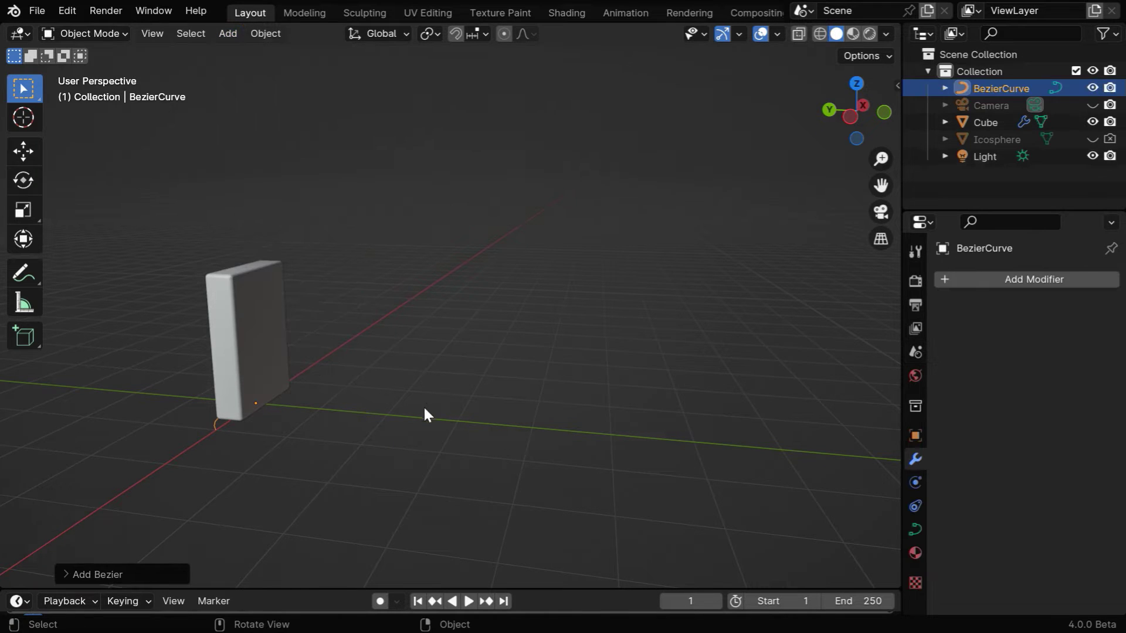
{"action": "left_click", "coordinate": [916, 435]}
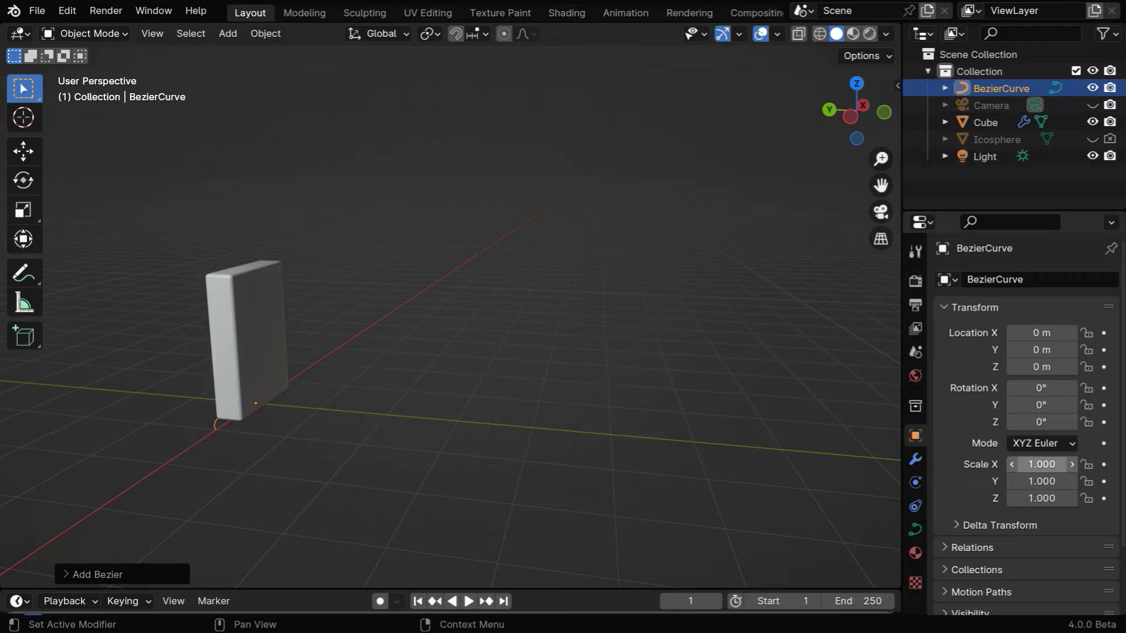
{"action": "left_click", "coordinate": [1048, 464]}
{"action": "type", "text": "3"}
{"action": "key", "text": "alt+Return"}
{"action": "middle_click_drag", "start_coordinate": [641, 420], "coordinate": [430, 476]}
In Edit Mode top view, extrude a new point from the curve's right end and bend its handle.
{"action": "left_click", "coordinate": [107, 34]}
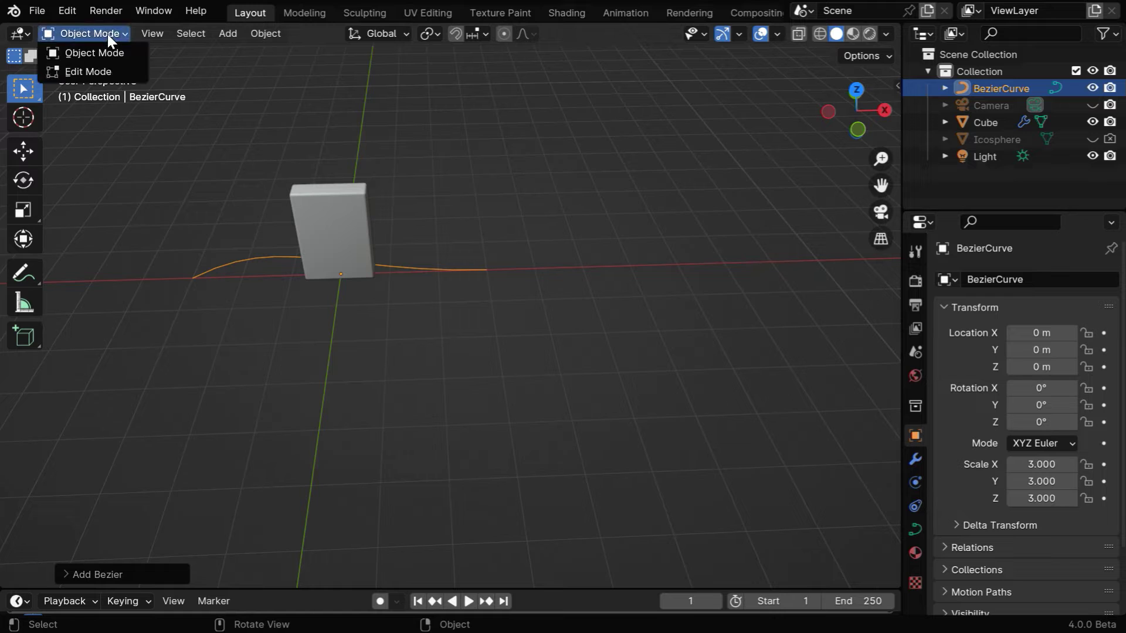
{"action": "left_click", "coordinate": [105, 69]}
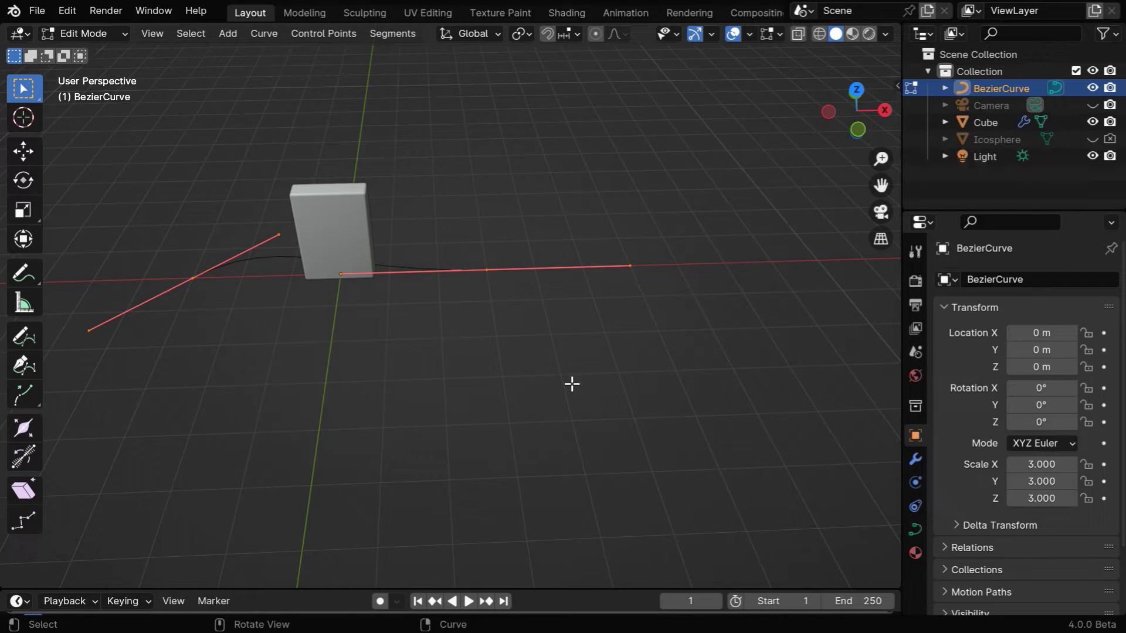
{"action": "key", "text": "KP_7"}
{"action": "scroll", "coordinate": [494, 303], "scroll_direction": "down", "scroll_amount": 1}
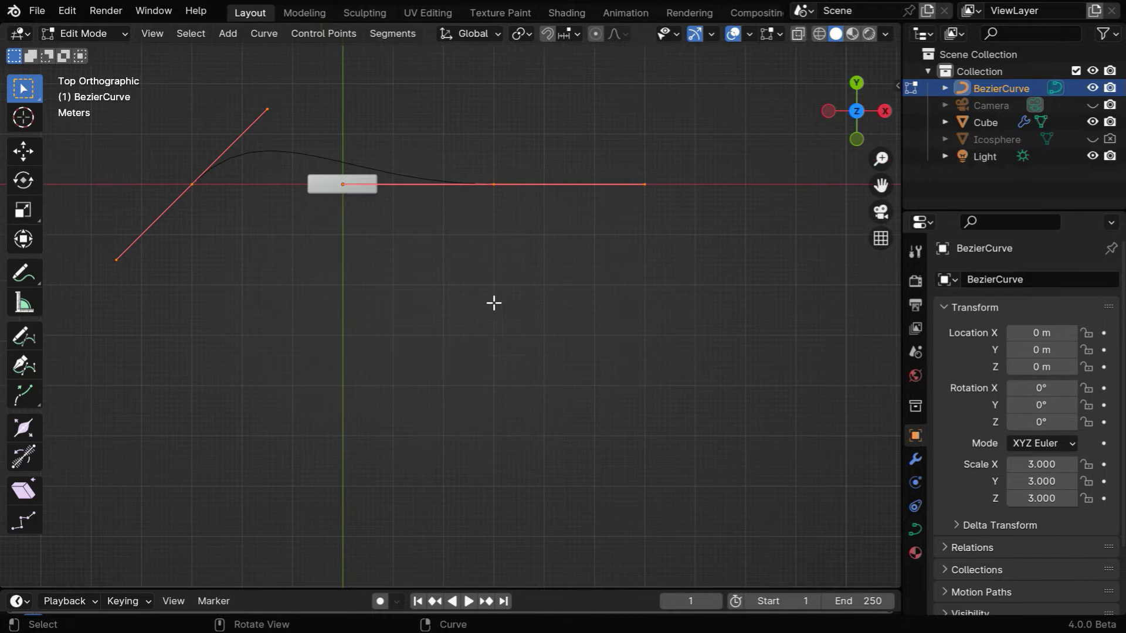
{"action": "left_click", "coordinate": [492, 185]}
{"action": "key", "text": "e"}
{"action": "left_click", "coordinate": [636, 475]}
{"action": "left_click", "coordinate": [633, 194]}
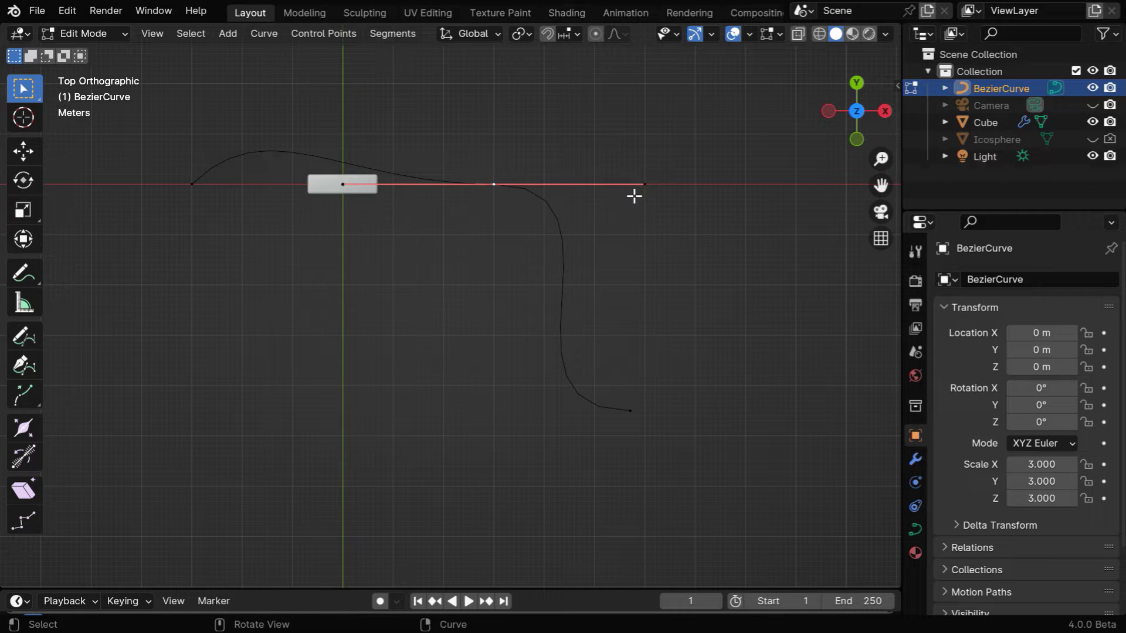
{"action": "key", "text": "g"}
{"action": "left_click", "coordinate": [593, 256]}
Reposition the left end's handle and extrude another end point further right.
{"action": "left_click", "coordinate": [184, 197]}
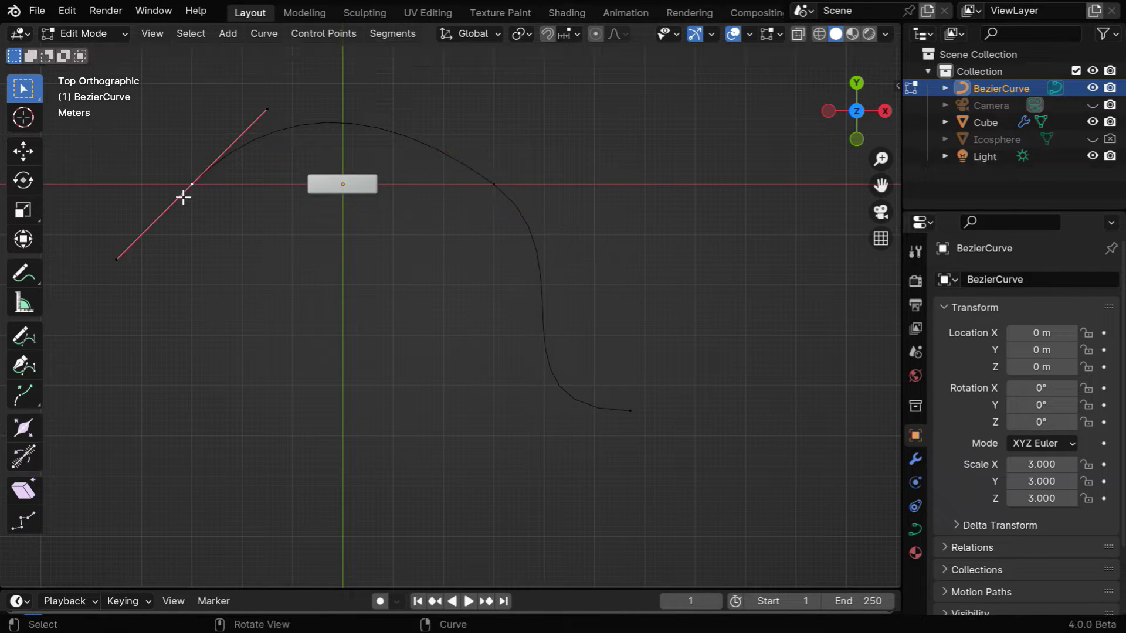
{"action": "key", "text": "g"}
{"action": "left_click", "coordinate": [284, 140]}
{"action": "left_click", "coordinate": [631, 411]}
{"action": "scroll", "coordinate": [608, 394], "scroll_direction": "down", "scroll_amount": 2}
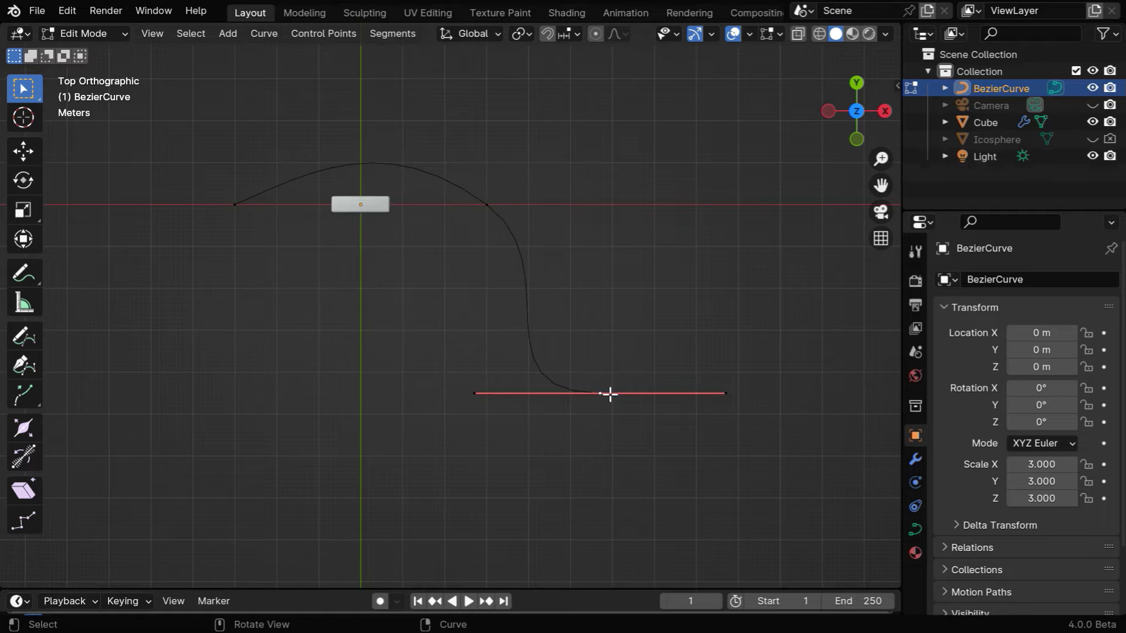
{"action": "middle_click_drag", "start_coordinate": [608, 395], "coordinate": [494, 383], "text": "shift"}
{"action": "key", "text": "e"}
{"action": "left_click", "coordinate": [799, 451]}
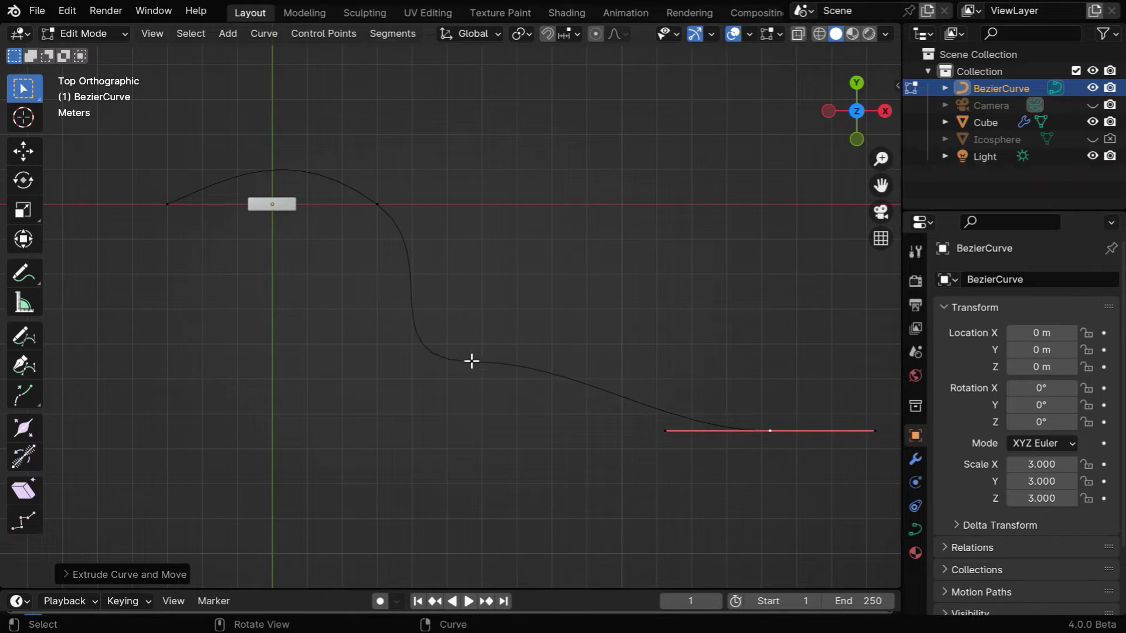
Move both handles of the middle point to smooth the S-shaped bend.
{"action": "left_click", "coordinate": [471, 361]}
{"action": "key", "text": "g"}
{"action": "left_click", "coordinate": [583, 426]}
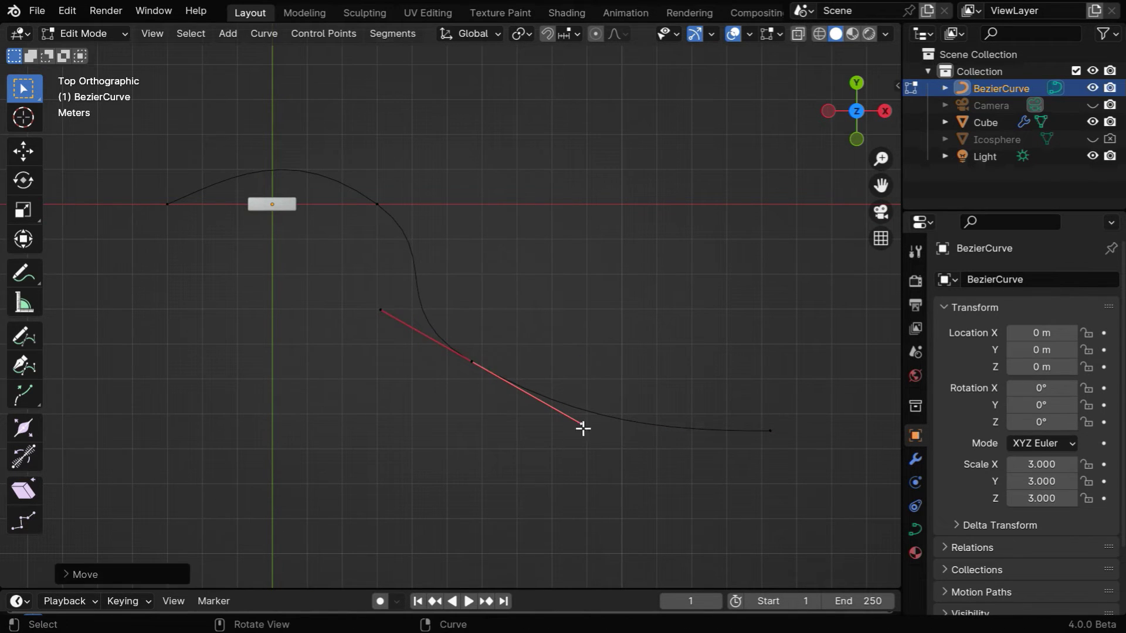
{"action": "left_click", "coordinate": [382, 310]}
{"action": "key", "text": "g"}
{"action": "left_click", "coordinate": [424, 285]}
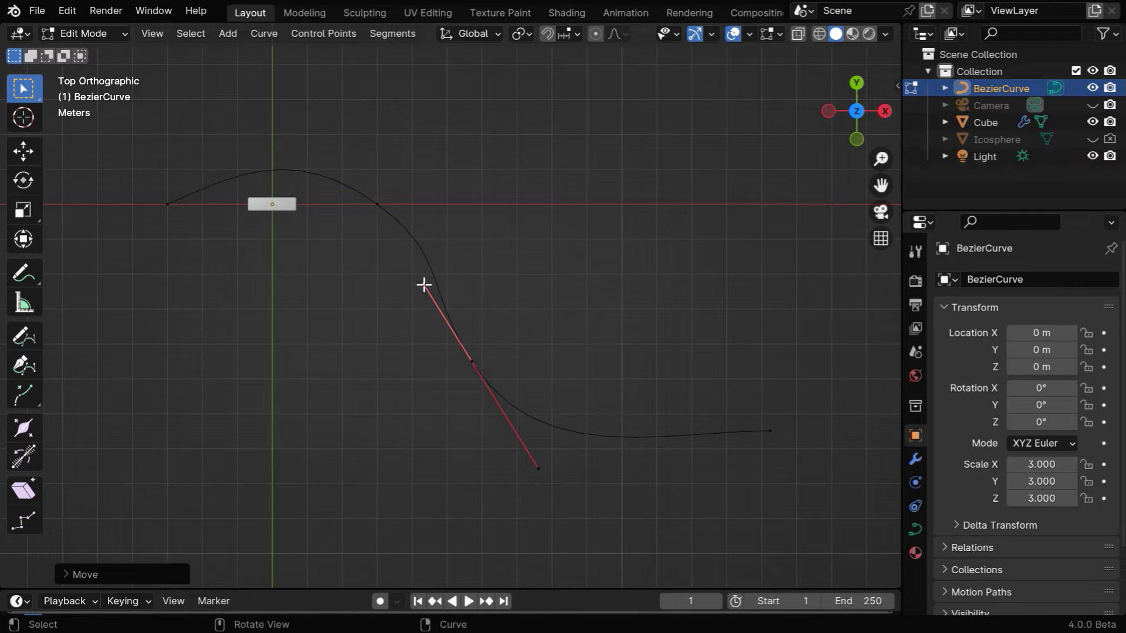
{"action": "left_click", "coordinate": [567, 533]}
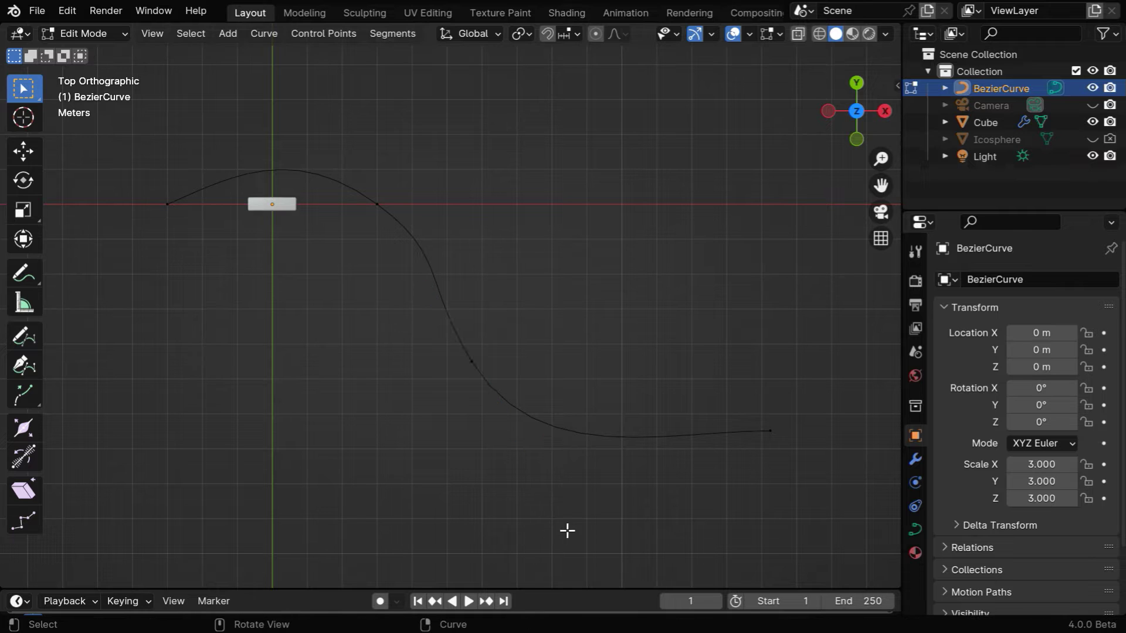
Return to Object Mode and orbit to view the curve beside the cube.
{"action": "left_click", "coordinate": [126, 36]}
{"action": "left_click", "coordinate": [122, 48]}
{"action": "middle_click_drag", "start_coordinate": [333, 300], "coordinate": [420, 239]}
{"action": "middle_click_drag", "start_coordinate": [455, 317], "coordinate": [440, 228]}
{"action": "middle_click_drag", "start_coordinate": [500, 397], "coordinate": [495, 355]}
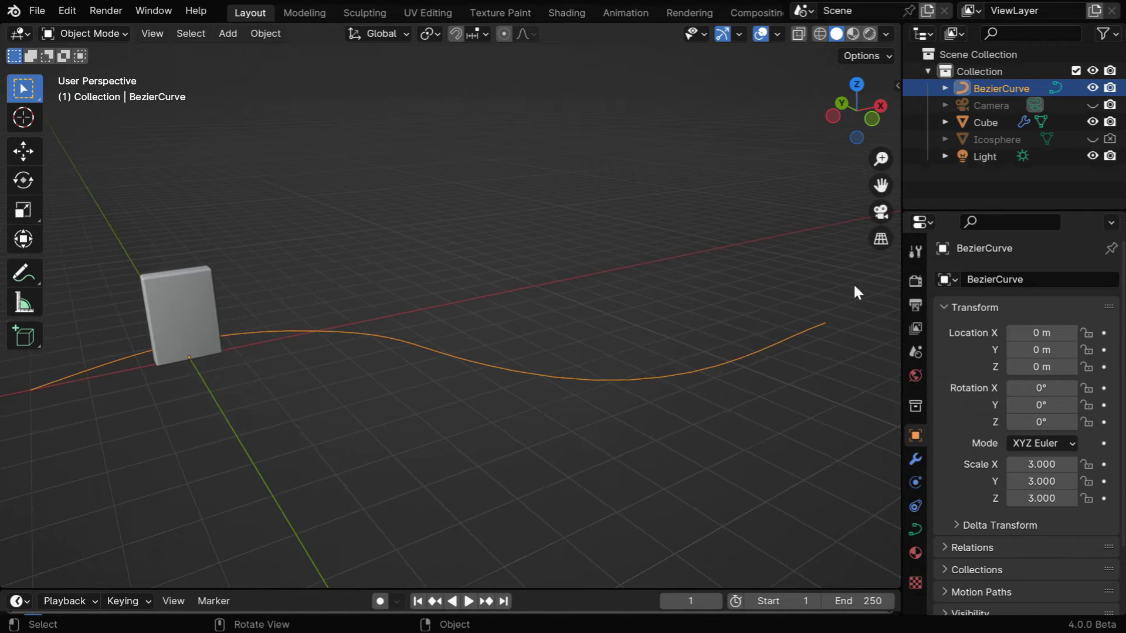
Create a new Collection 2 in the Outliner and move BezierCurve into it.
{"action": "right_click", "coordinate": [1001, 179]}
{"action": "left_click", "coordinate": [942, 181]}
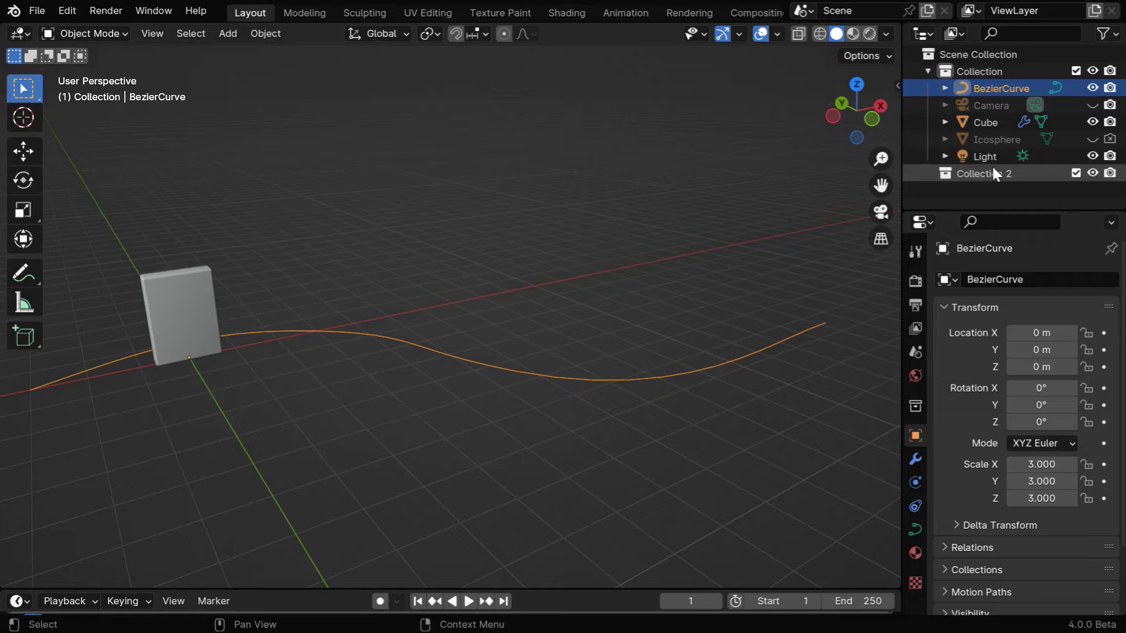
{"action": "left_click_drag", "start_coordinate": [1013, 86], "coordinate": [995, 172]}
{"action": "left_click_drag", "start_coordinate": [1039, 212], "coordinate": [1044, 284]}
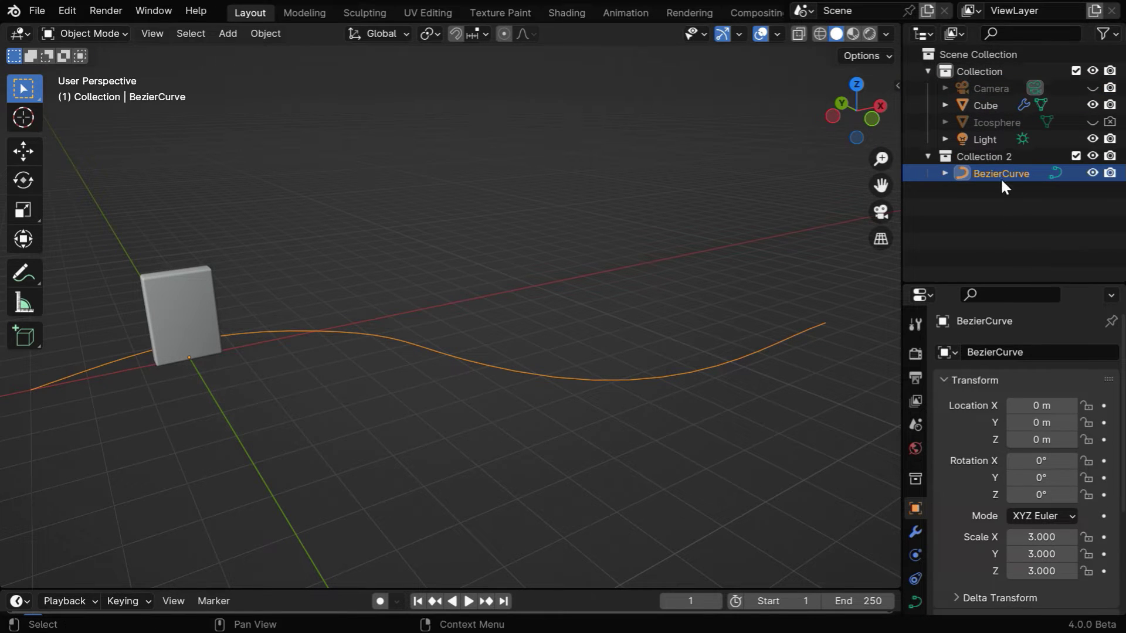
Rename the Cube to 'Domino' and select the BezierCurve.
{"action": "double_click", "coordinate": [985, 105]}
{"action": "type", "text": "Domino"}
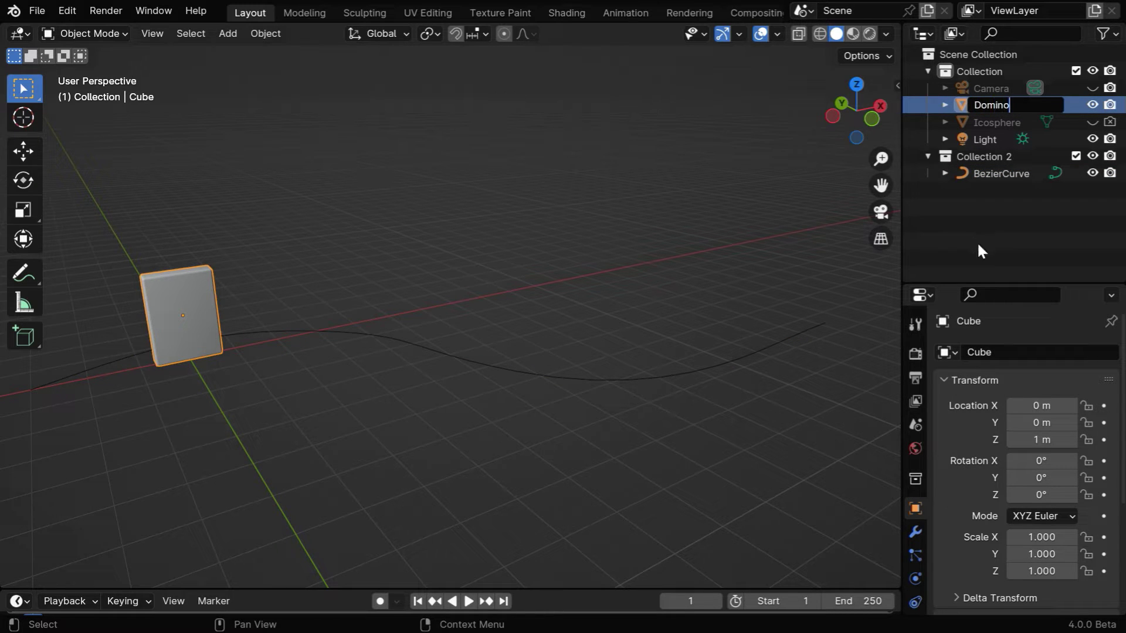
{"action": "key", "text": "Return"}
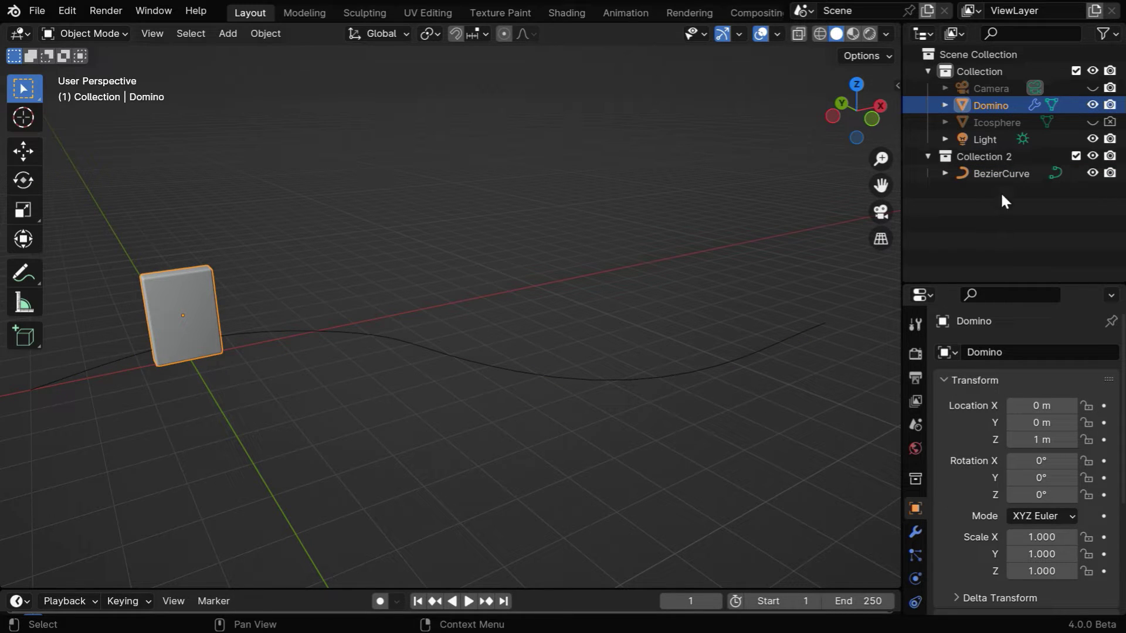
{"action": "left_click", "coordinate": [1001, 174]}
Open Distribute On Curve with BezierCurve as the curve and Domino as the target object.
{"action": "left_click", "coordinate": [257, 33]}
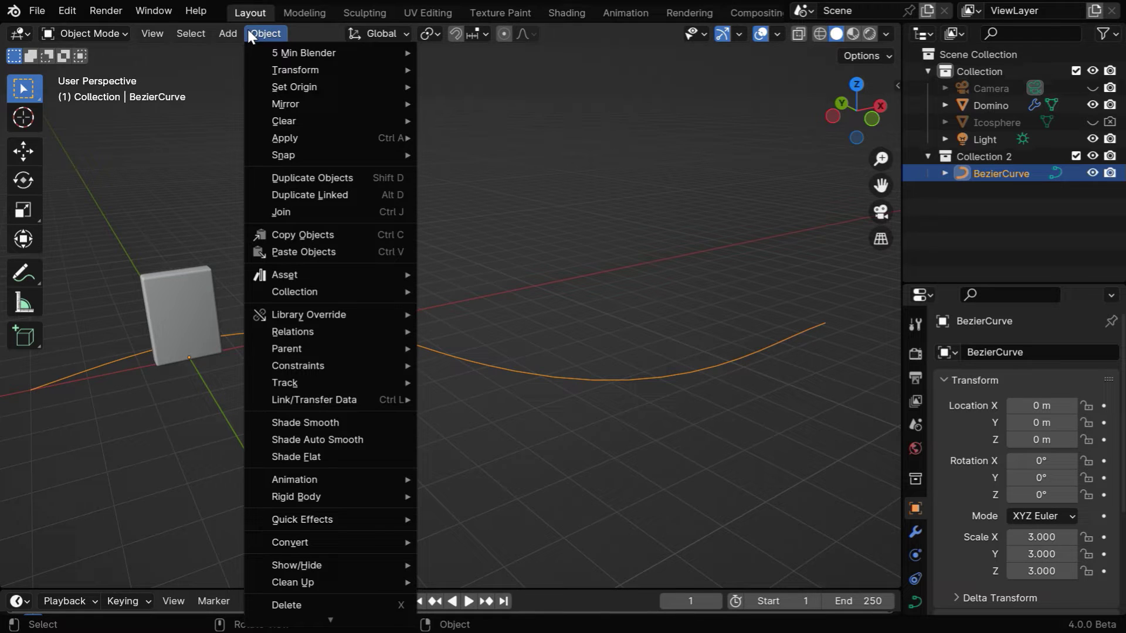
{"action": "mouse_move", "coordinate": [254, 52]}
{"action": "left_click", "coordinate": [490, 54]}
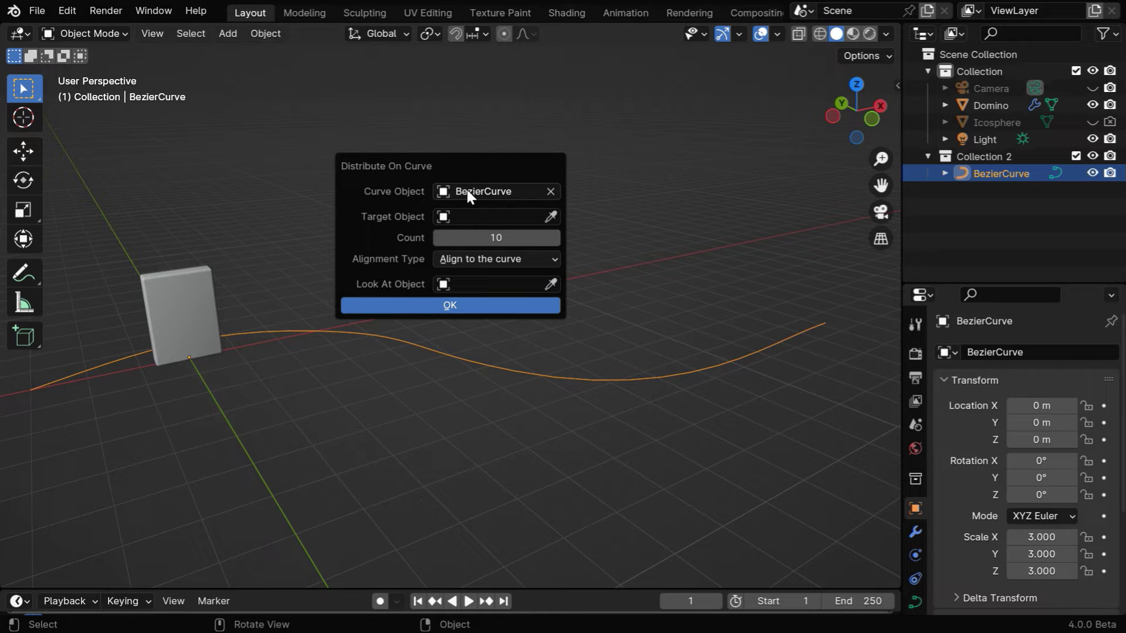
{"action": "left_click", "coordinate": [448, 193]}
{"action": "left_click", "coordinate": [549, 215]}
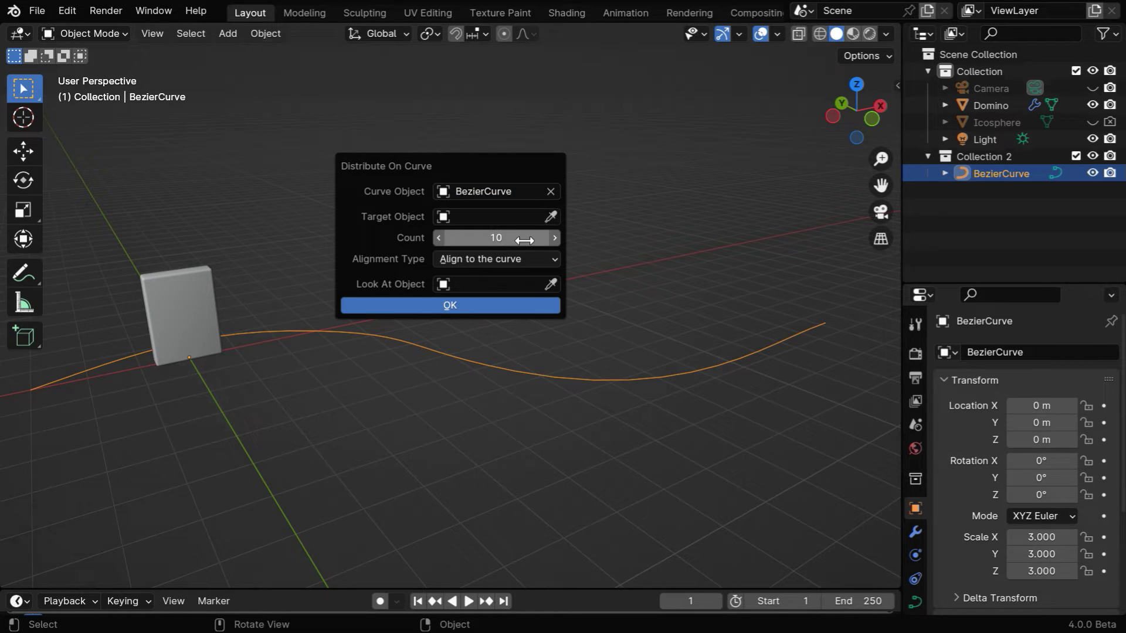
{"action": "left_click", "coordinate": [550, 216]}
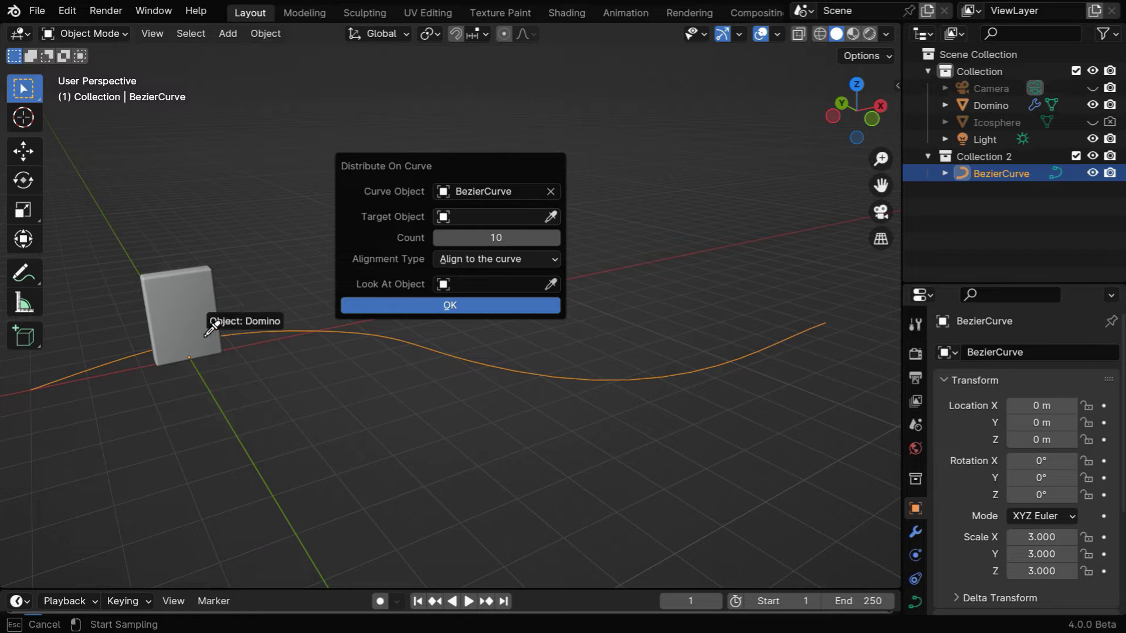
{"action": "left_click", "coordinate": [187, 310]}
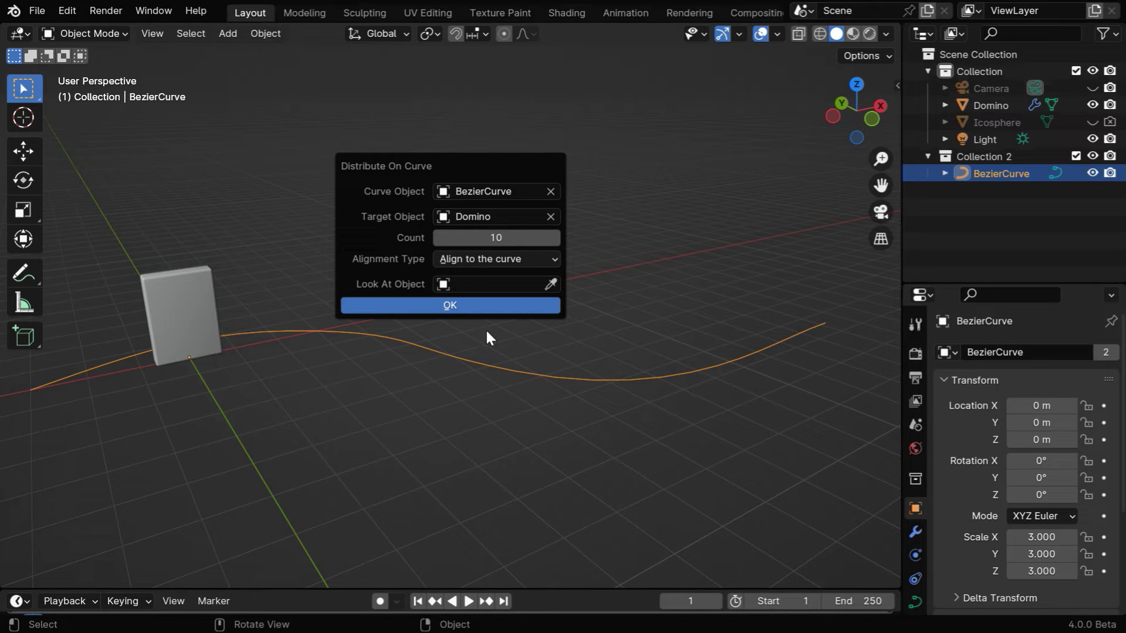
Set the copy count to 20 and distribute the dominoes along the curve.
{"action": "left_click", "coordinate": [489, 239]}
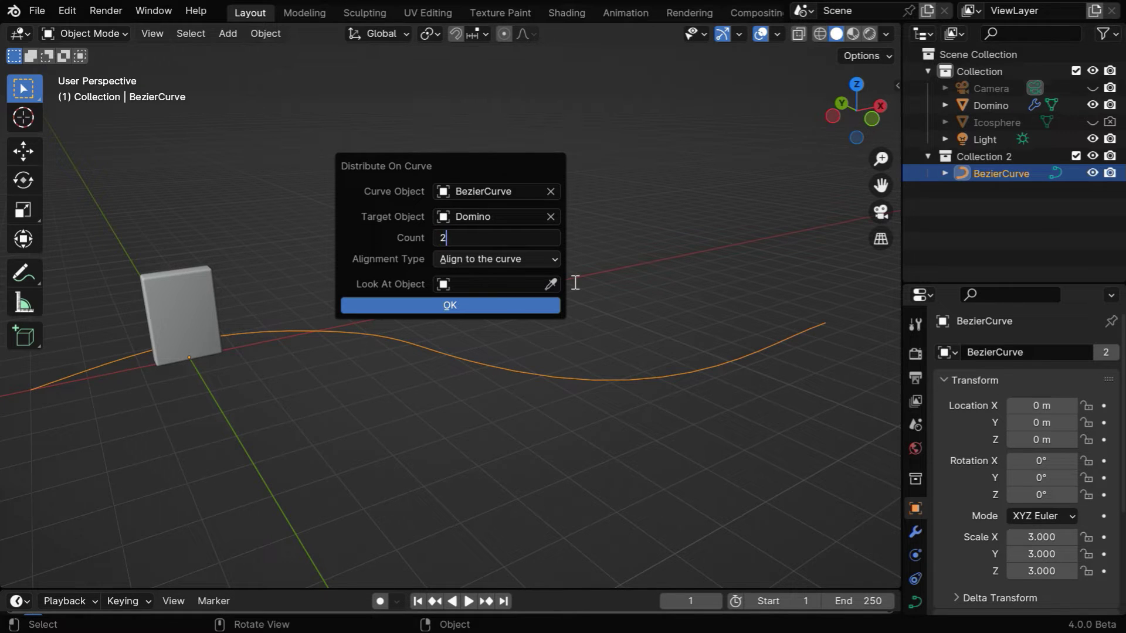
{"action": "type", "text": "20"}
{"action": "key", "text": "Return"}
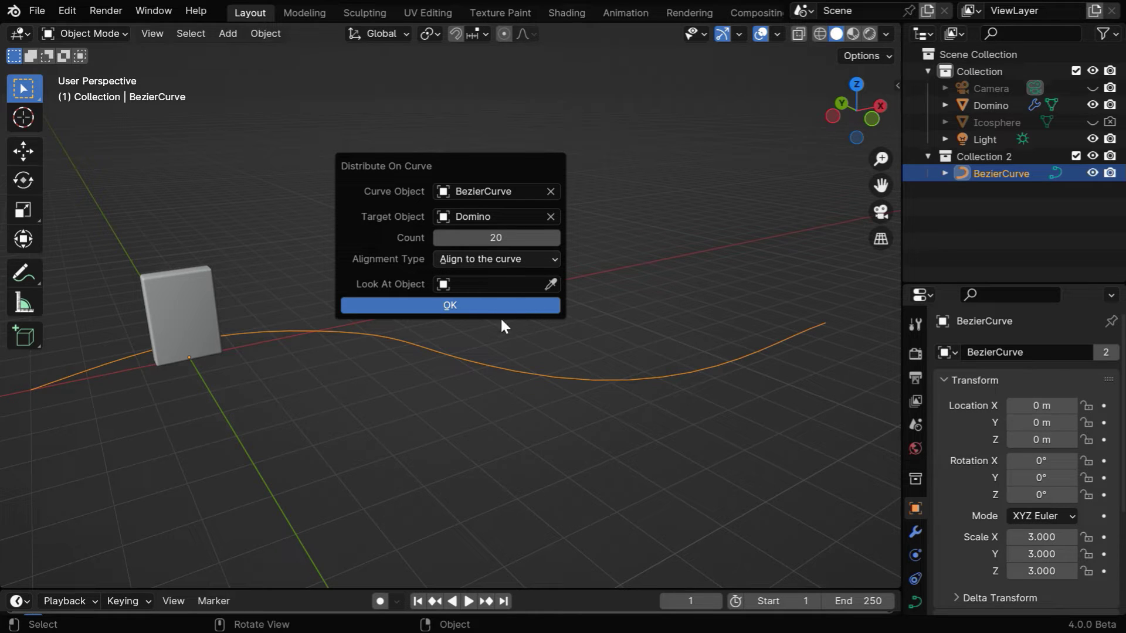
{"action": "left_click", "coordinate": [484, 306]}
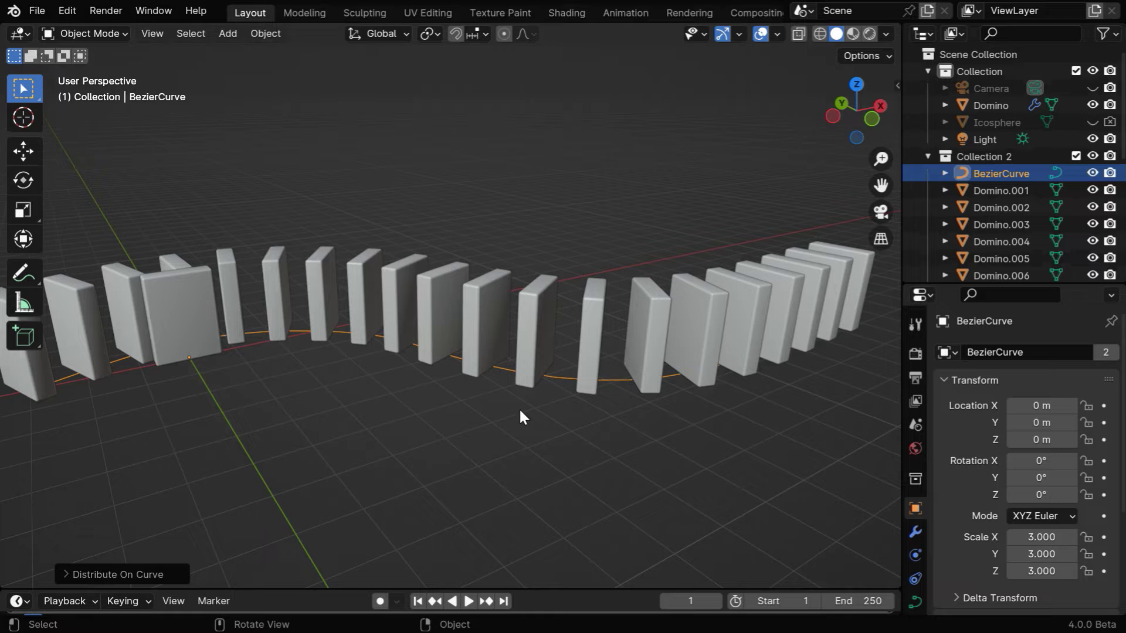
{"action": "middle_click_drag", "start_coordinate": [487, 398], "coordinate": [461, 434]}
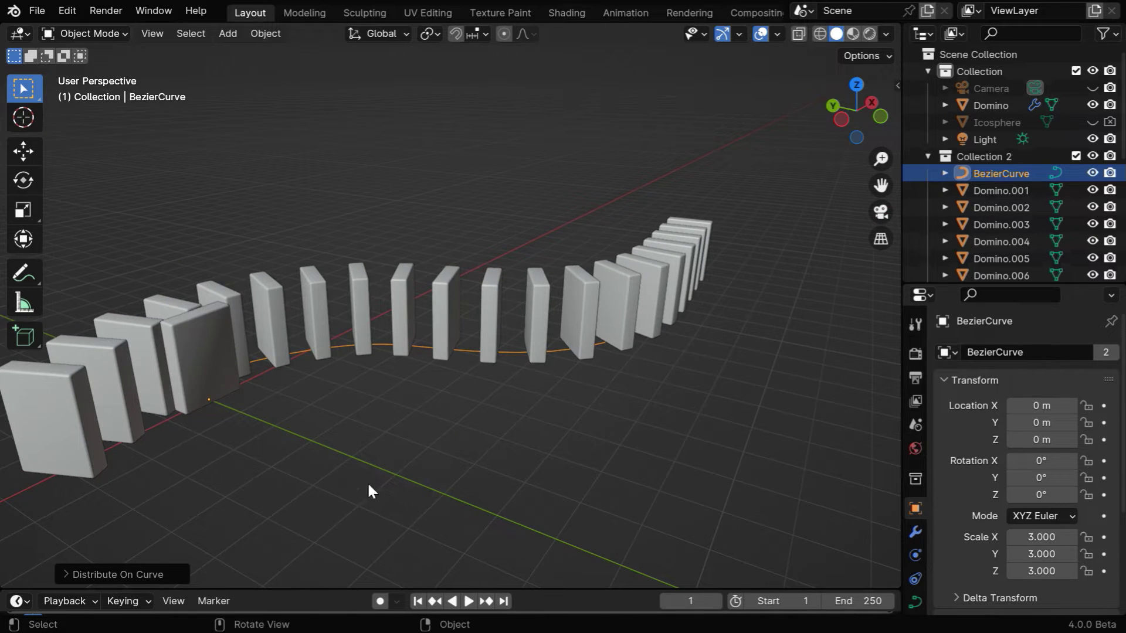
{"action": "left_click", "coordinate": [69, 576]}
{"action": "left_click", "coordinate": [69, 464]}
Hide the BezierCurve and the original Domino from the viewport.
{"action": "left_click", "coordinate": [1092, 173]}
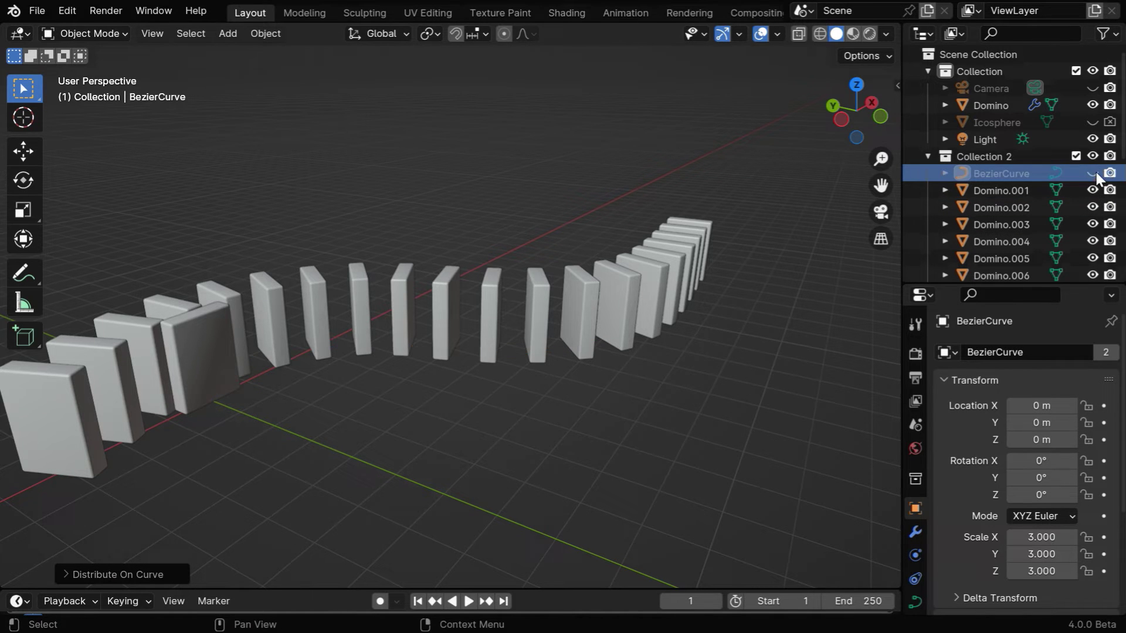
{"action": "left_click", "coordinate": [1093, 105]}
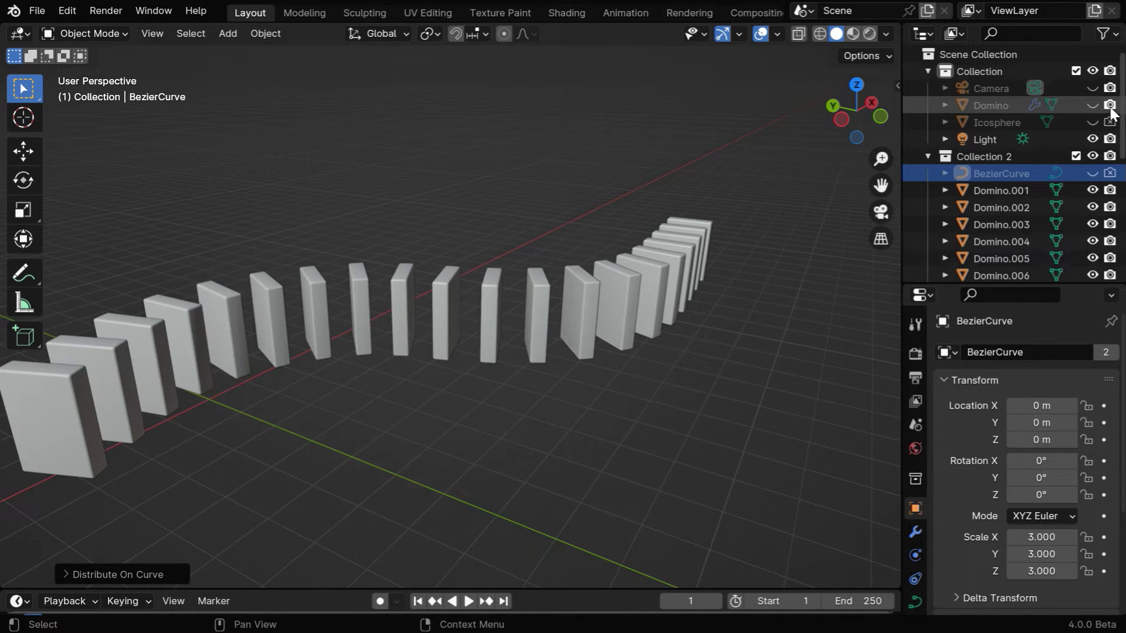
{"action": "middle_click_drag", "start_coordinate": [500, 424], "coordinate": [495, 477]}
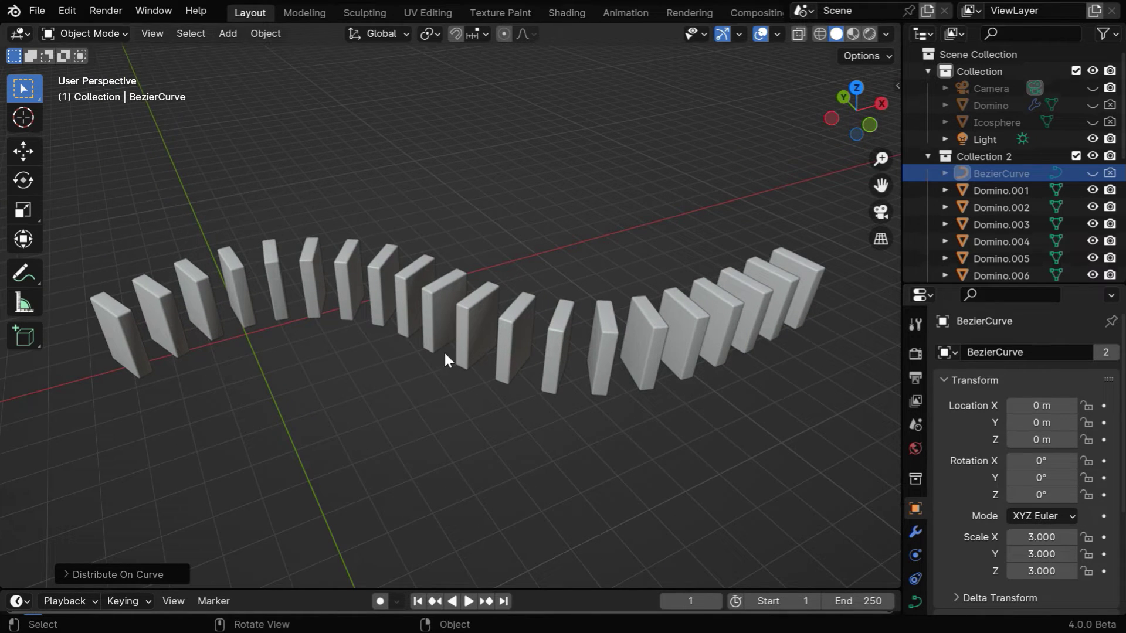
Add a plane and scale it to 15 on all axes.
{"action": "left_click", "coordinate": [228, 33]}
{"action": "mouse_move", "coordinate": [252, 50]}
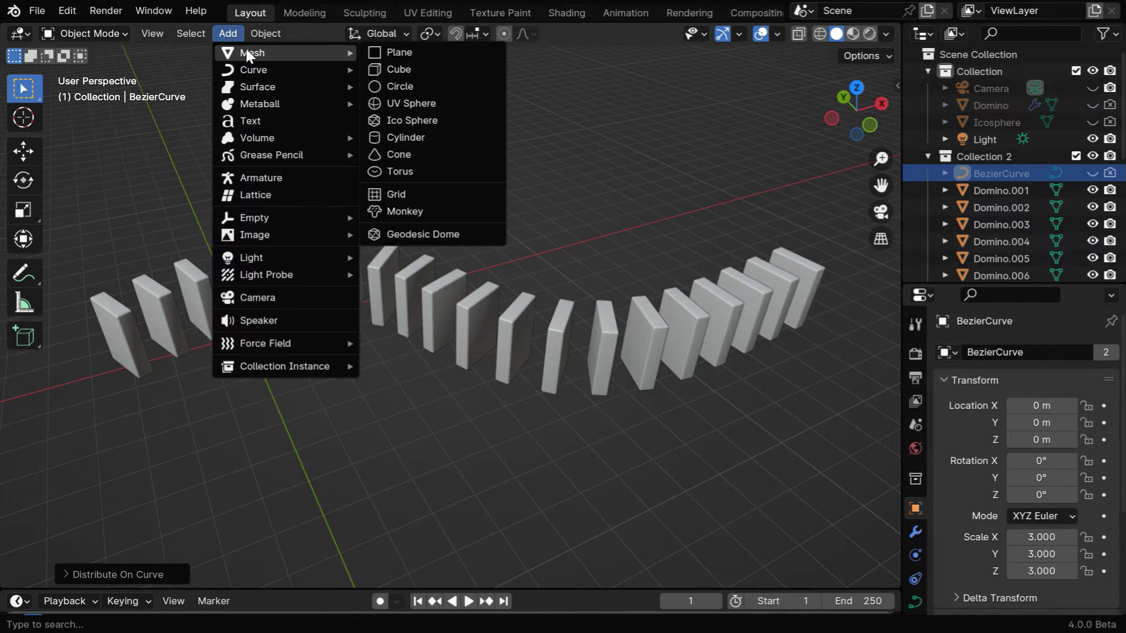
{"action": "left_click", "coordinate": [387, 47]}
{"action": "left_click_drag", "start_coordinate": [1042, 572], "coordinate": [1041, 537]}
{"action": "type", "text": "15"}
{"action": "key", "text": "Return"}
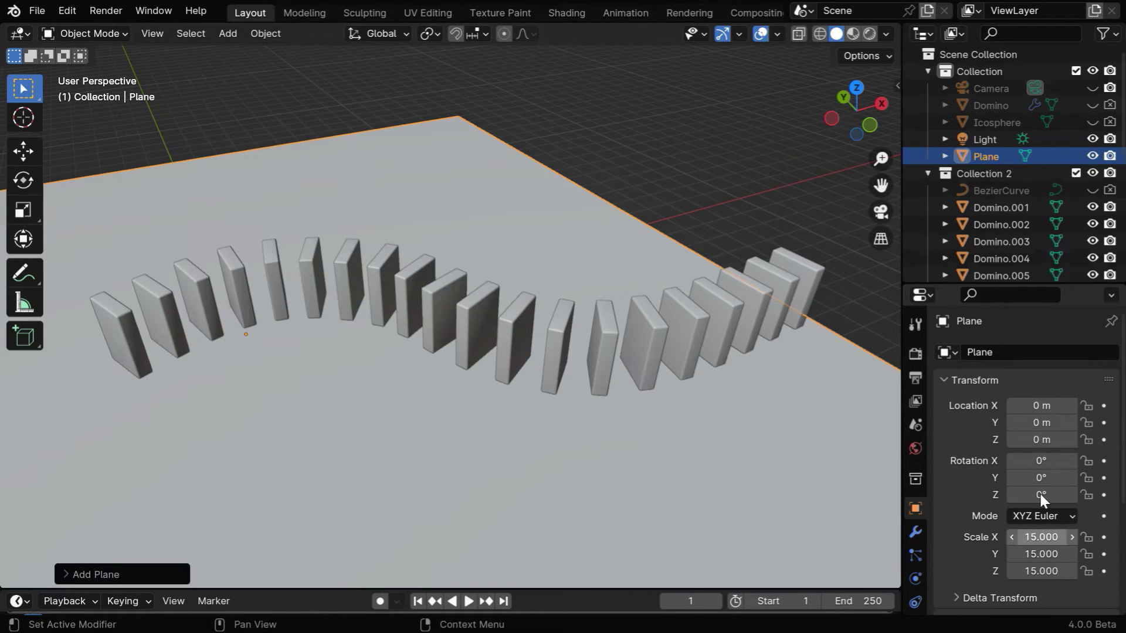
Move the plane to X location 5 m beneath the domino row.
{"action": "left_click", "coordinate": [1051, 407]}
{"action": "type", "text": "5"}
{"action": "key", "text": "Return"}
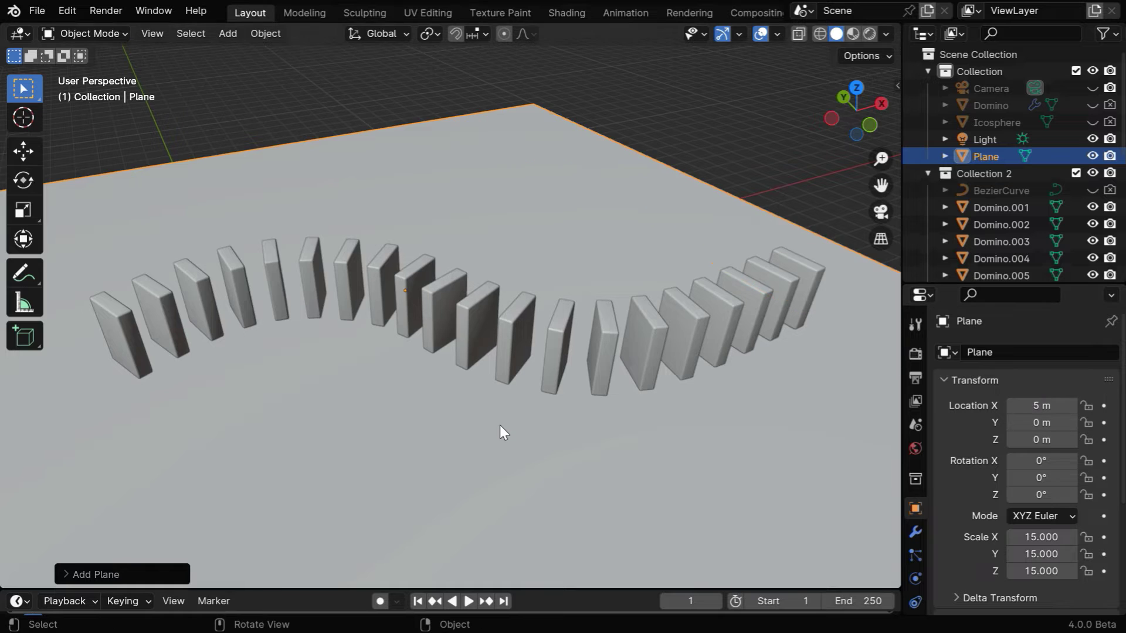
{"action": "scroll", "coordinate": [500, 425], "scroll_direction": "down", "scroll_amount": 3}
{"action": "left_click", "coordinate": [737, 504]}
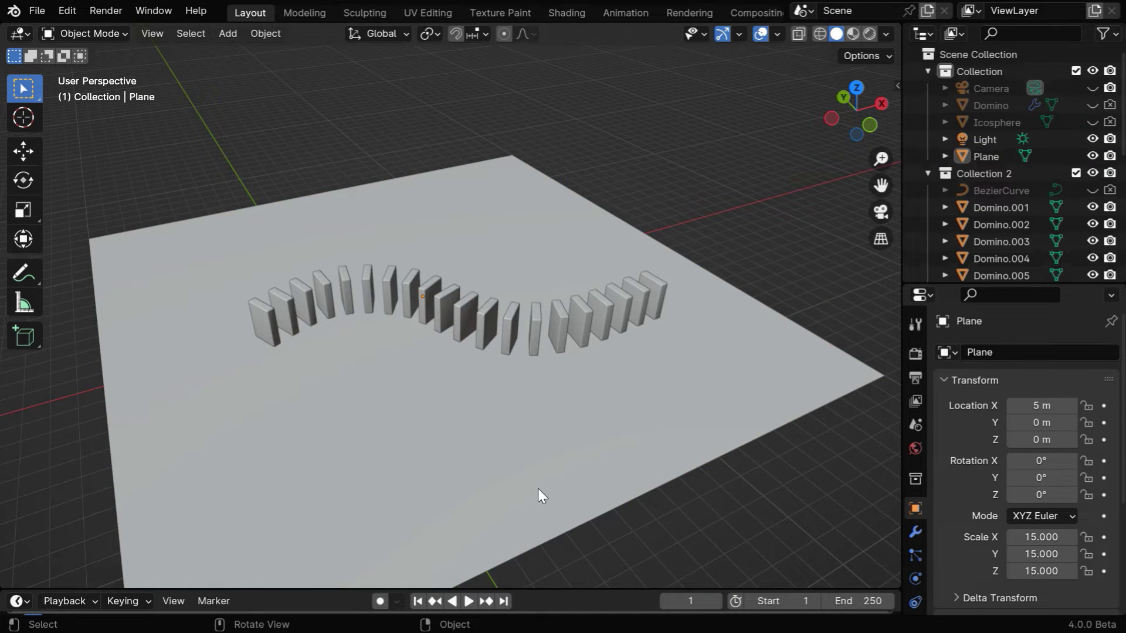
{"action": "mouse_move", "coordinate": [537, 488]}
{"action": "middle_mouse_down"}
{"action": "mouse_move", "coordinate": [547, 461]}
{"action": "mouse_move", "coordinate": [551, 473]}
{"action": "mouse_move", "coordinate": [548, 453]}
{"action": "mouse_move", "coordinate": [547, 477]}
{"action": "middle_mouse_up"}
{"action": "left_click", "coordinate": [553, 472]}
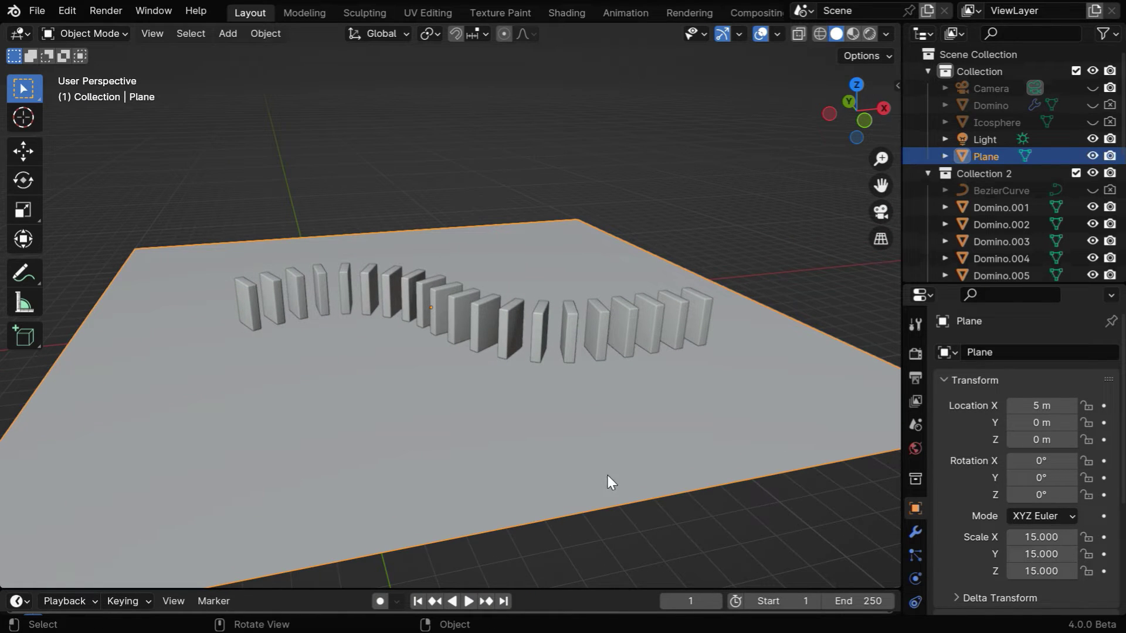
Make the Plane a Passive rigid body with bounciness 0.2.
{"action": "left_click", "coordinate": [915, 579]}
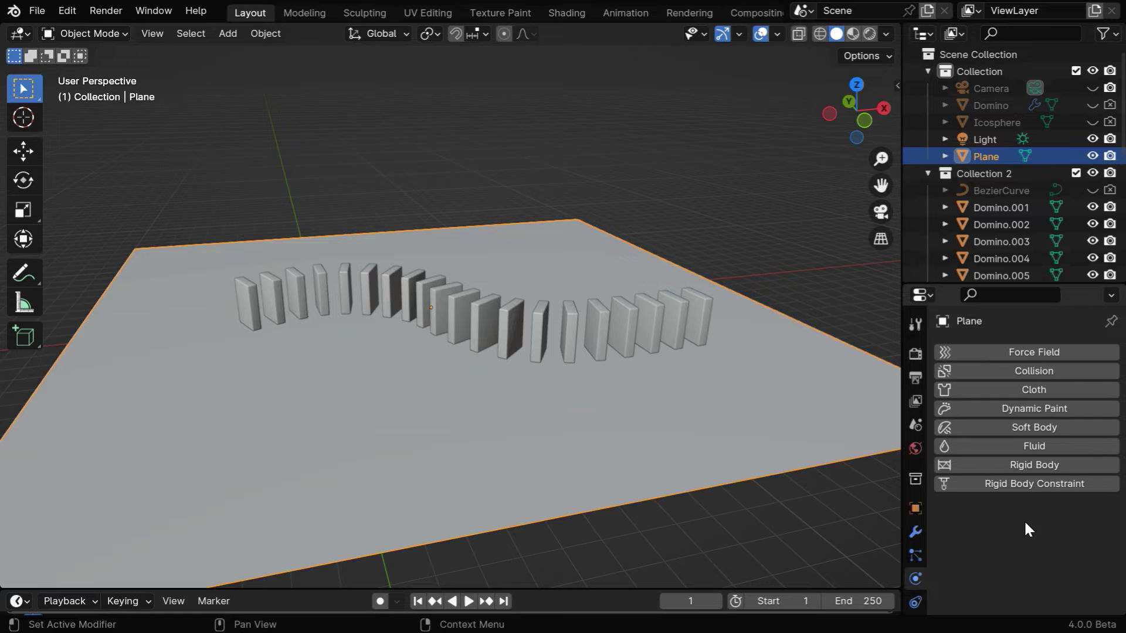
{"action": "left_click", "coordinate": [1036, 465]}
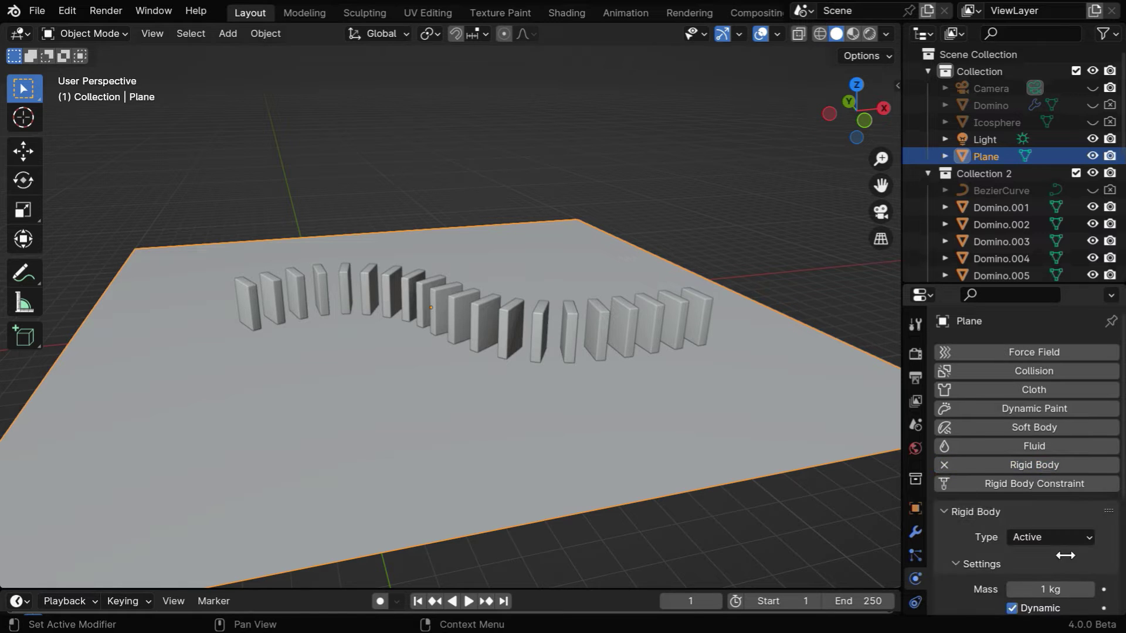
{"action": "scroll", "coordinate": [1066, 544], "scroll_direction": "down", "scroll_amount": 5}
{"action": "left_click", "coordinate": [1050, 397]}
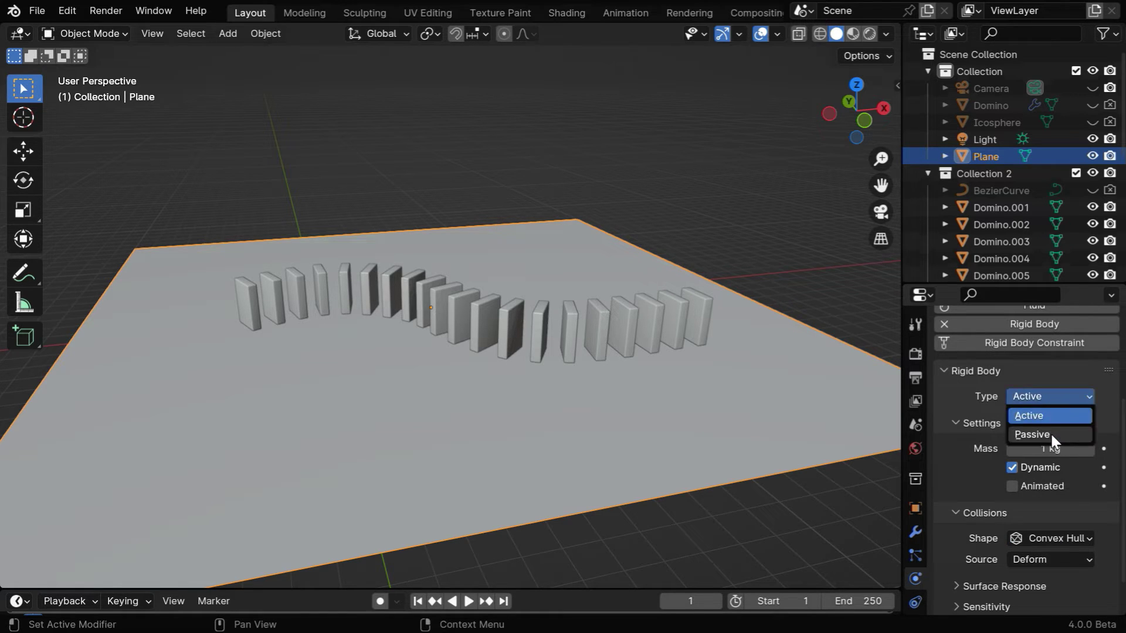
{"action": "left_click", "coordinate": [1050, 432]}
{"action": "left_click", "coordinate": [962, 563]}
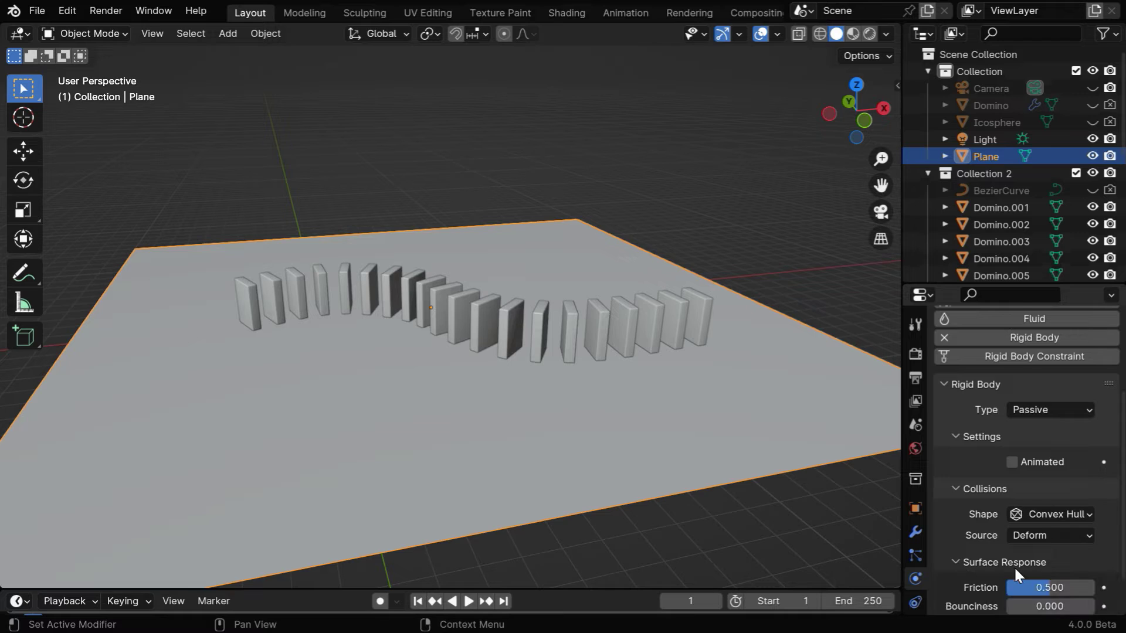
{"action": "scroll", "coordinate": [1015, 565], "scroll_direction": "down", "scroll_amount": 2}
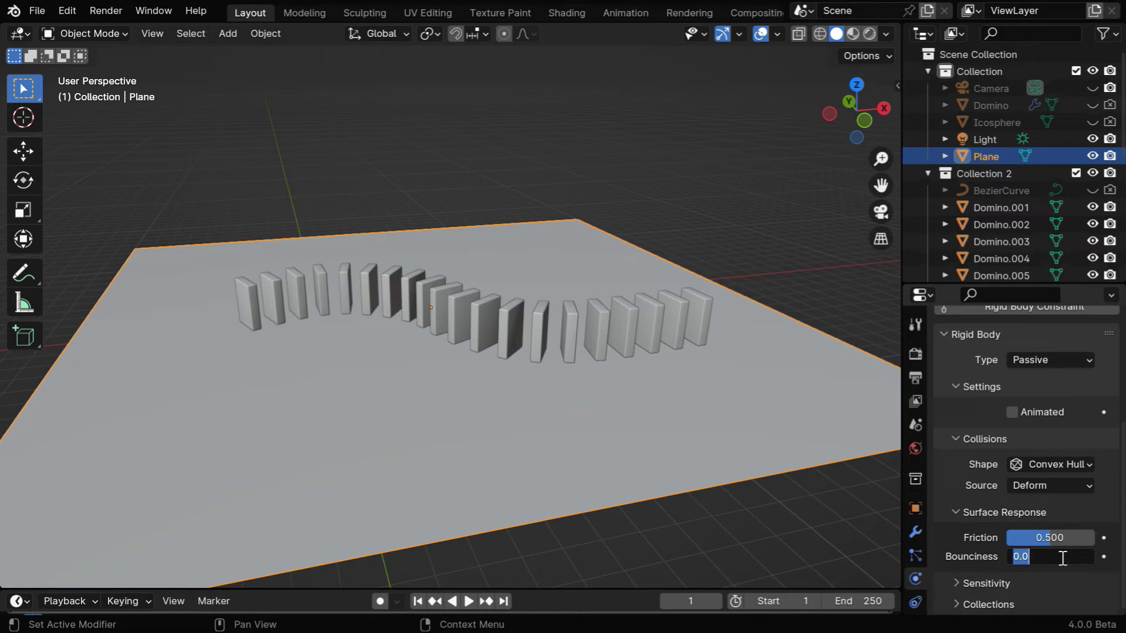
{"action": "type", "text": "0.2"}
{"action": "key", "text": "Return"}
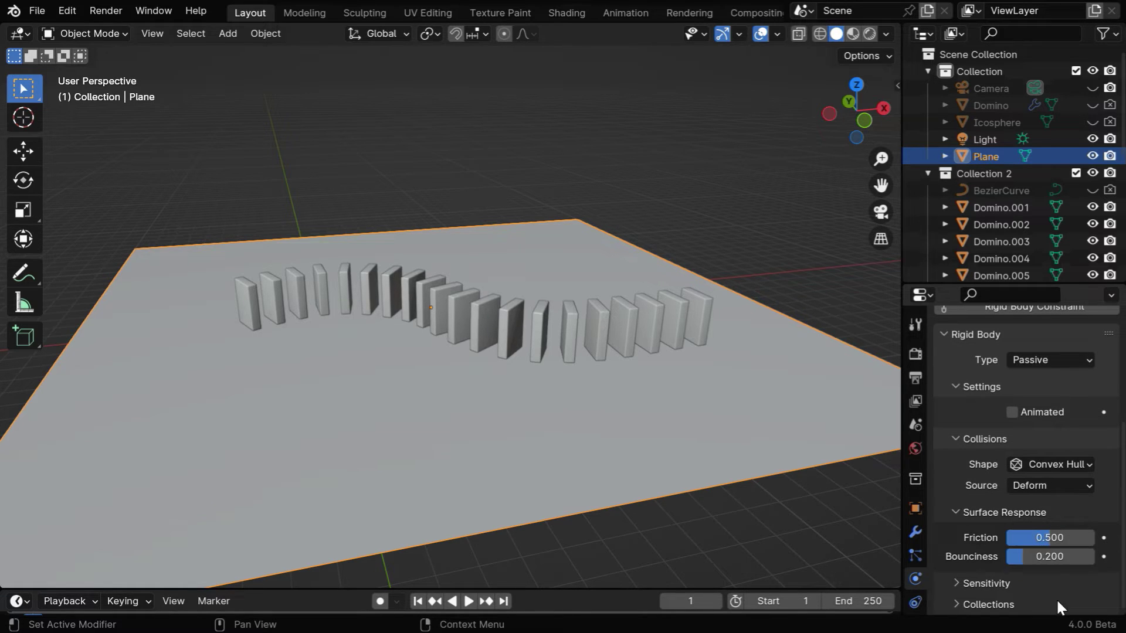
Give Domino.001 an Active rigid body with friction and bounciness 0.25.
{"action": "left_click", "coordinate": [1002, 206]}
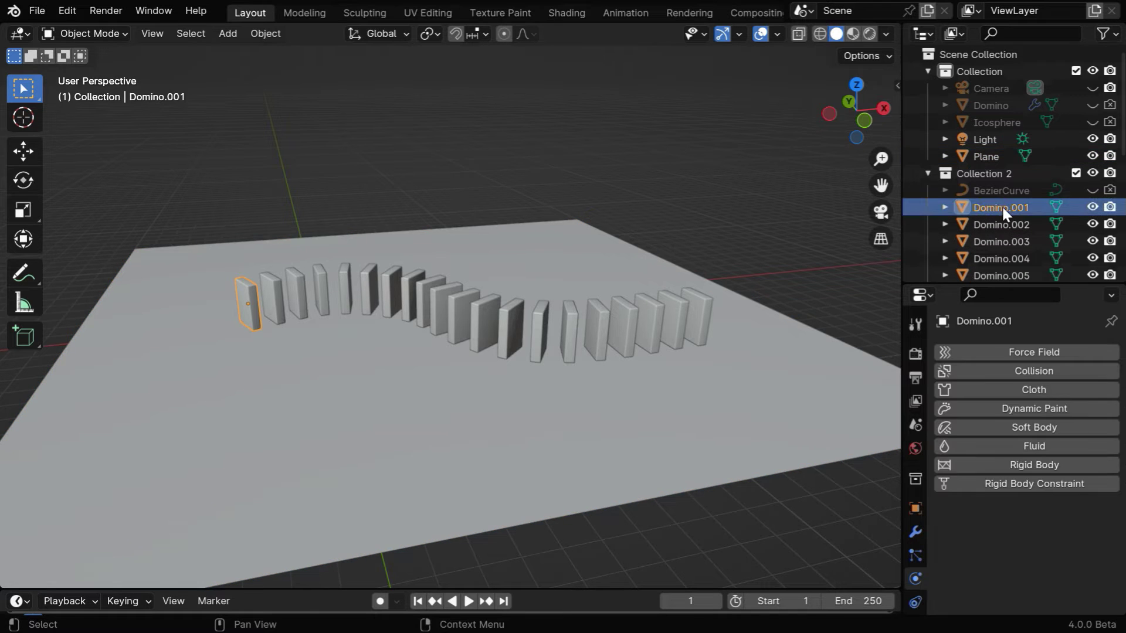
{"action": "left_click", "coordinate": [1037, 465]}
{"action": "scroll", "coordinate": [1058, 548], "scroll_direction": "down", "scroll_amount": 5}
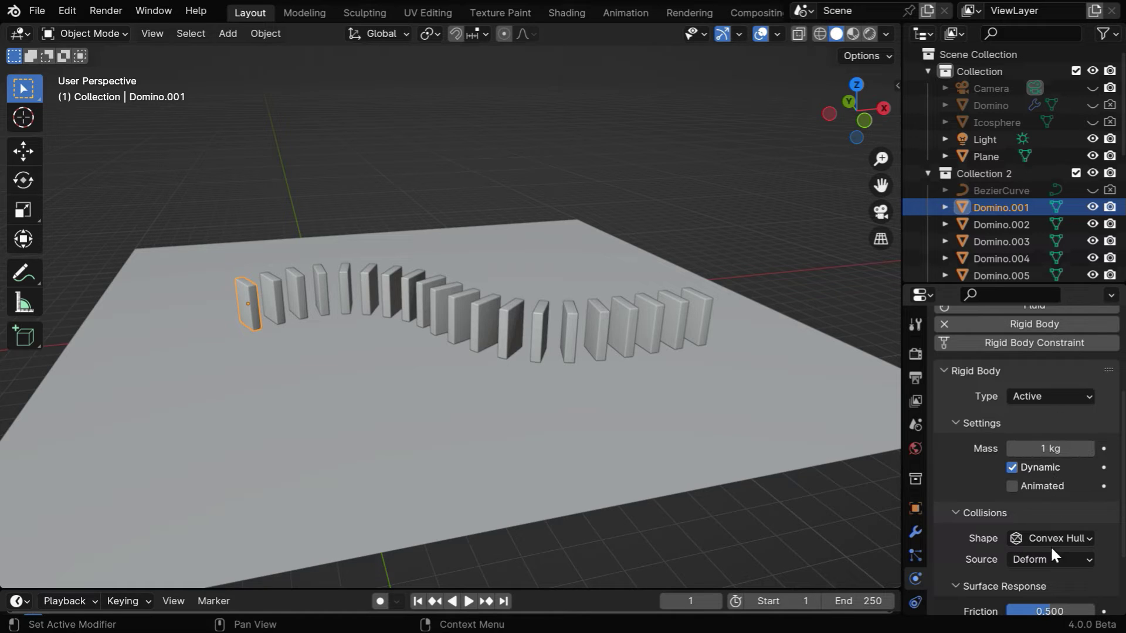
{"action": "scroll", "coordinate": [1061, 536], "scroll_direction": "down", "scroll_amount": 4}
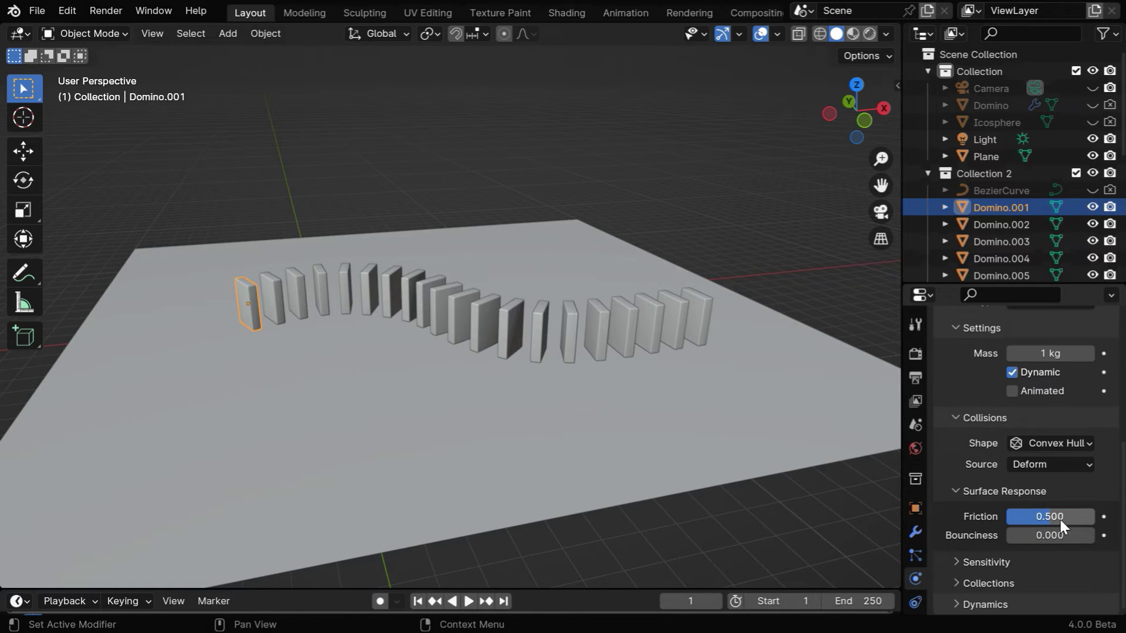
{"action": "left_click", "coordinate": [1060, 516]}
{"action": "type", "text": ".25"}
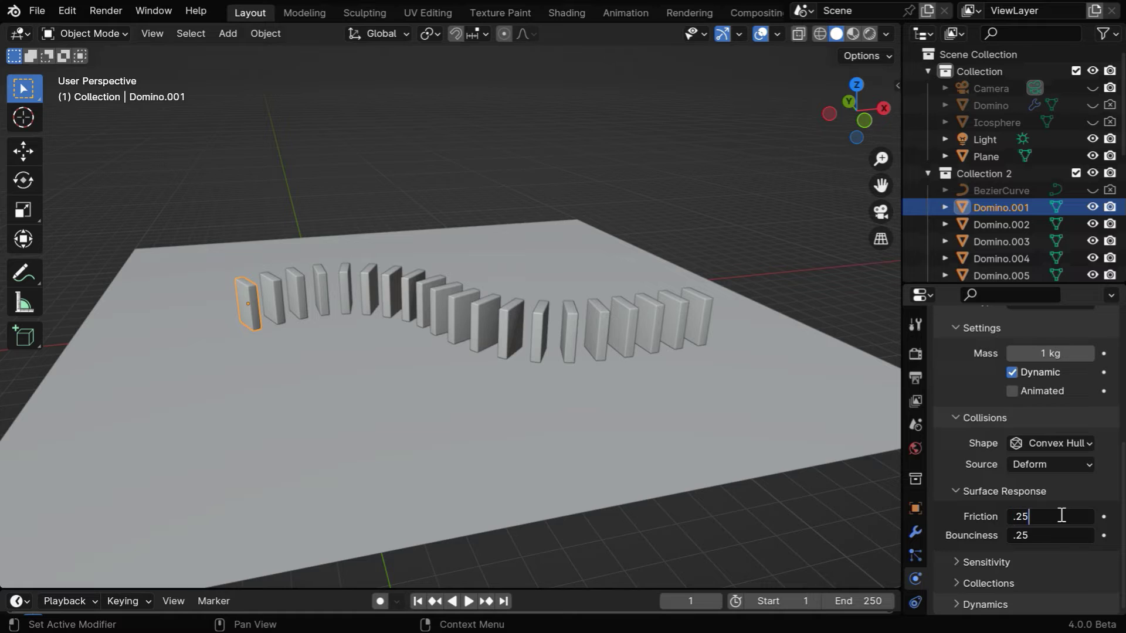
{"action": "key", "text": "Return"}
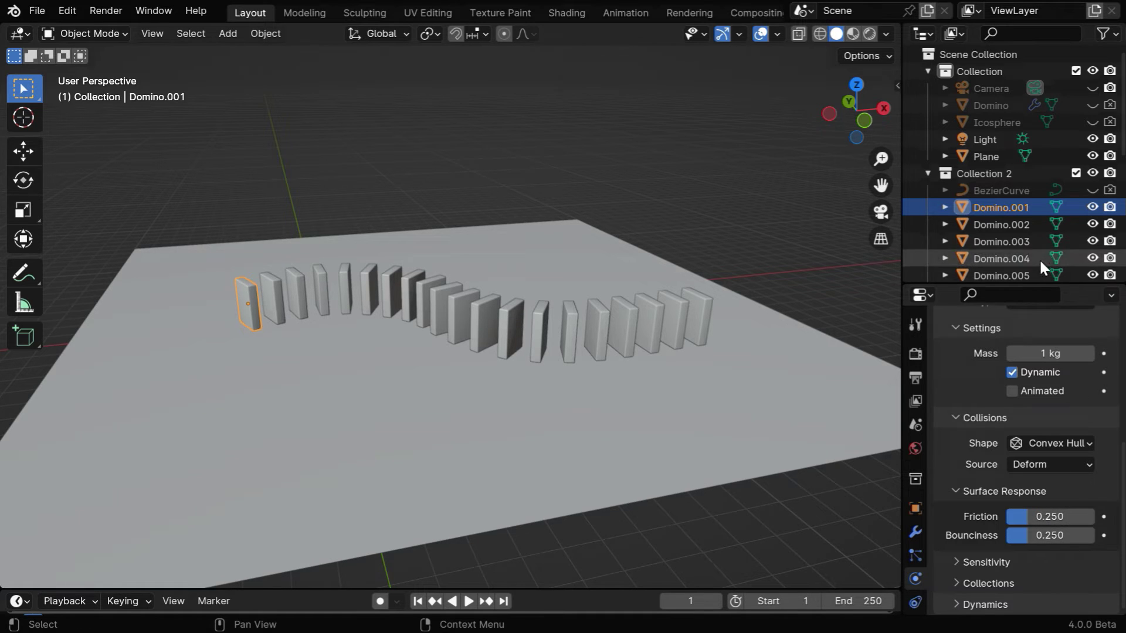
Copy Domino.001's rigid body settings to Domino.001–Domino.020, then deselect and zoom in on the row.
{"action": "scroll", "coordinate": [1037, 231], "scroll_direction": "down", "scroll_amount": 8}
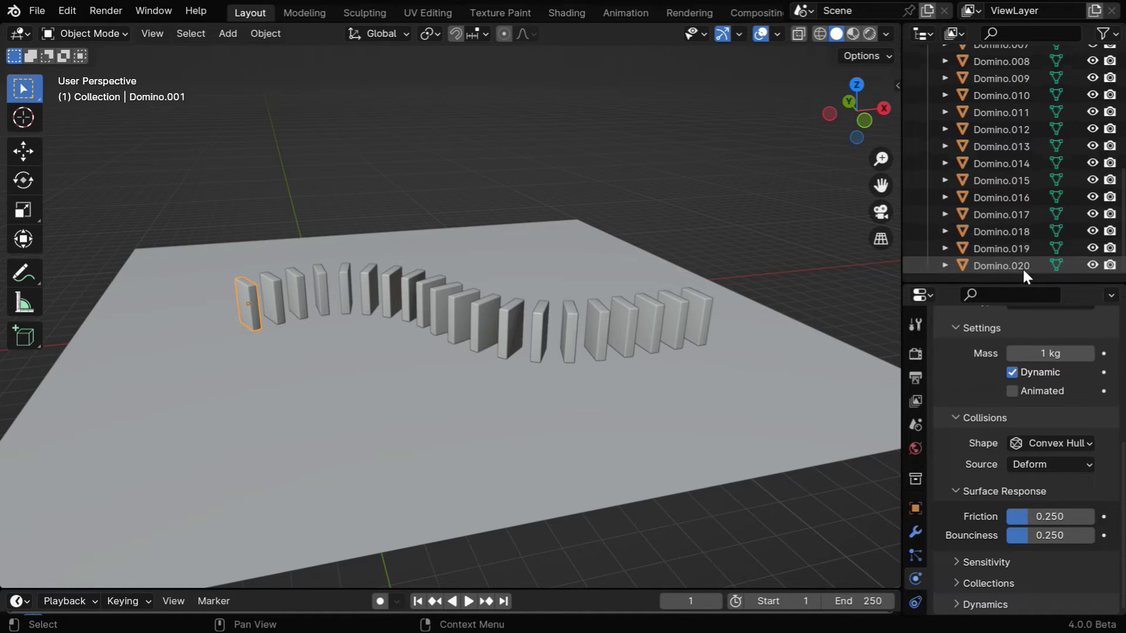
{"action": "left_click", "coordinate": [1022, 267], "text": "shift"}
{"action": "scroll", "coordinate": [1039, 233], "scroll_direction": "up", "scroll_amount": 8}
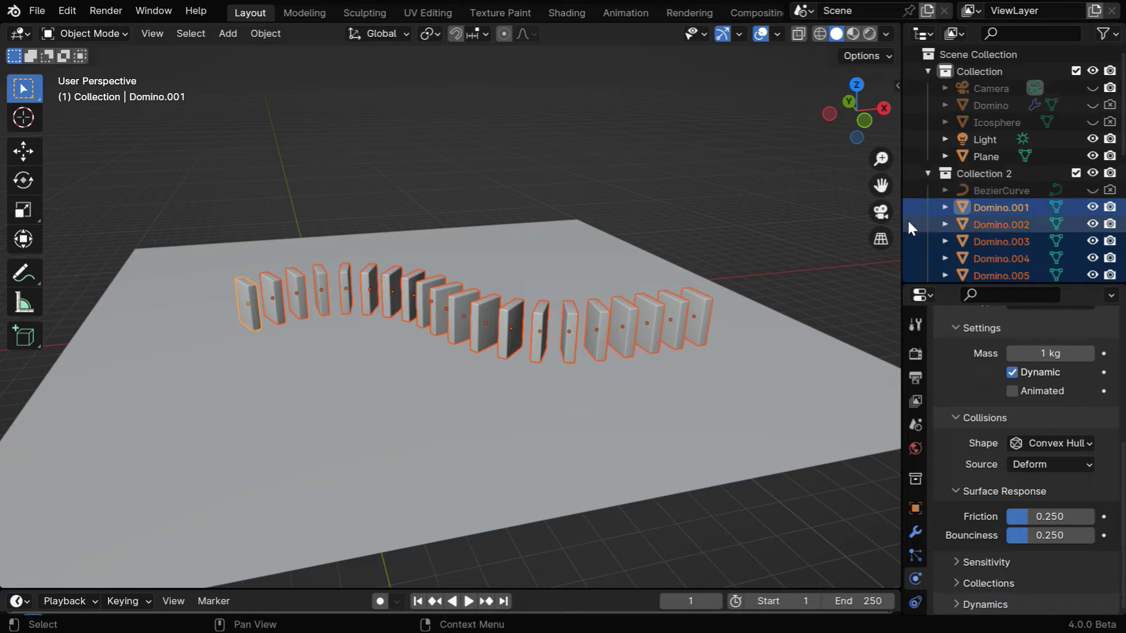
{"action": "left_click", "coordinate": [266, 33]}
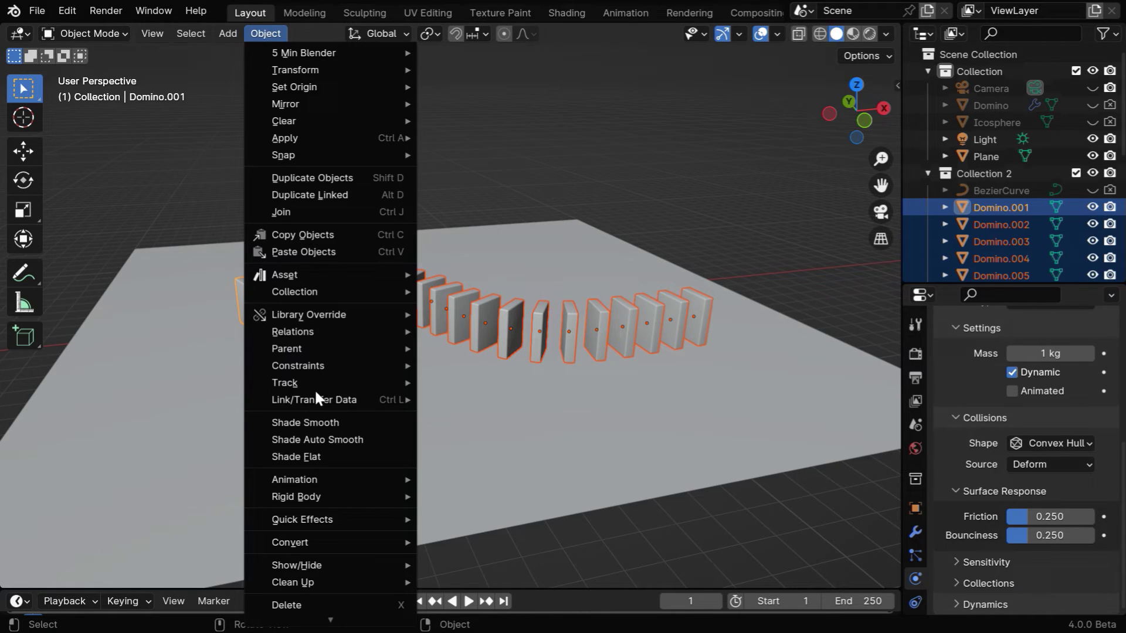
{"action": "mouse_move", "coordinate": [337, 499]}
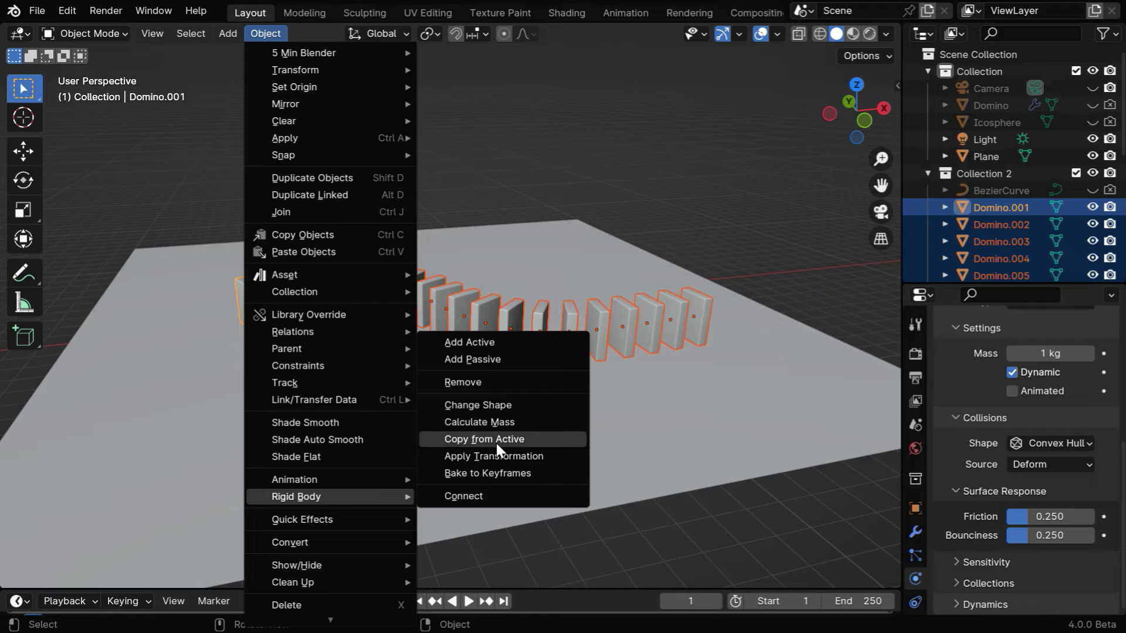
{"action": "left_click", "coordinate": [477, 443]}
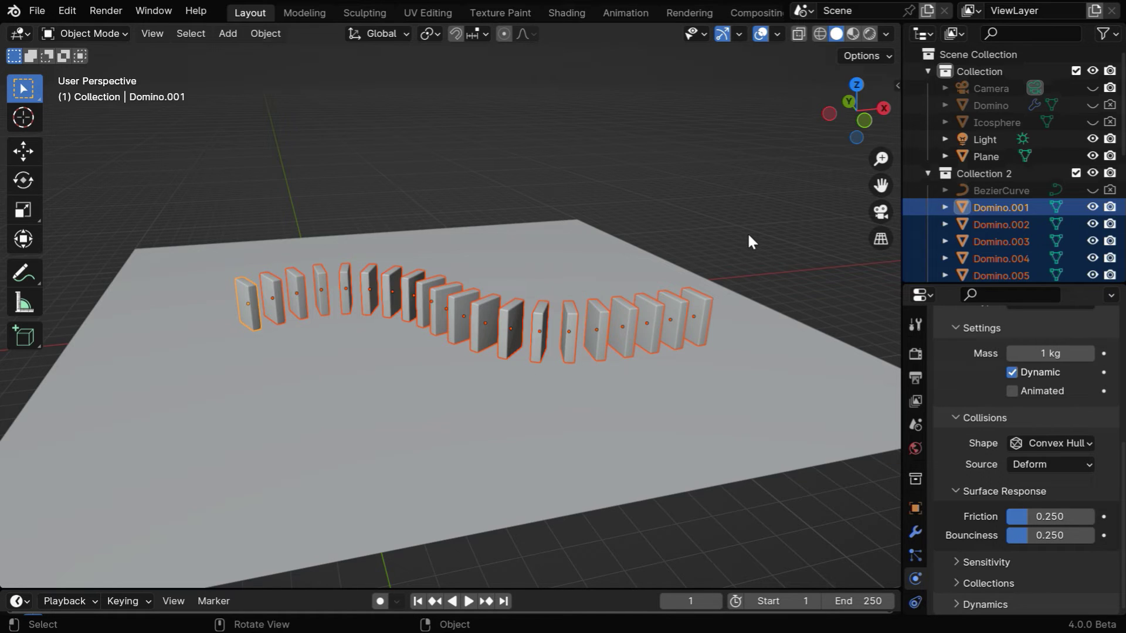
{"action": "key", "text": "alt+a"}
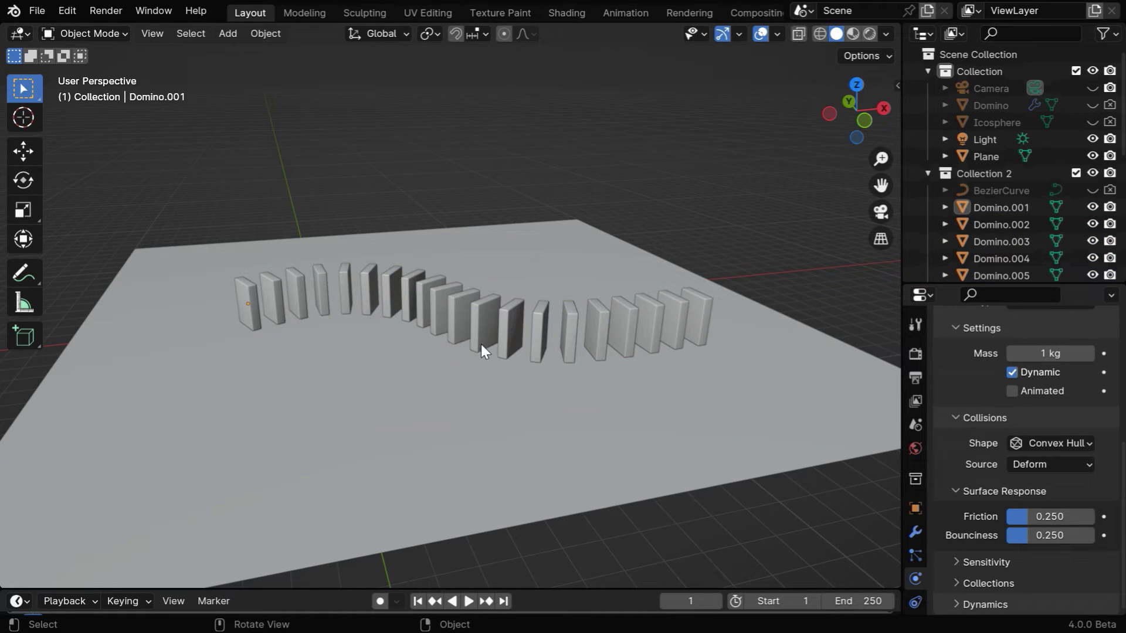
{"action": "mouse_move", "coordinate": [490, 379]}
{"action": "middle_mouse_down", "text": "ctrl"}
{"action": "mouse_move", "coordinate": [492, 356]}
{"action": "mouse_move", "coordinate": [494, 389]}
{"action": "middle_mouse_up", "text": "ctrl"}
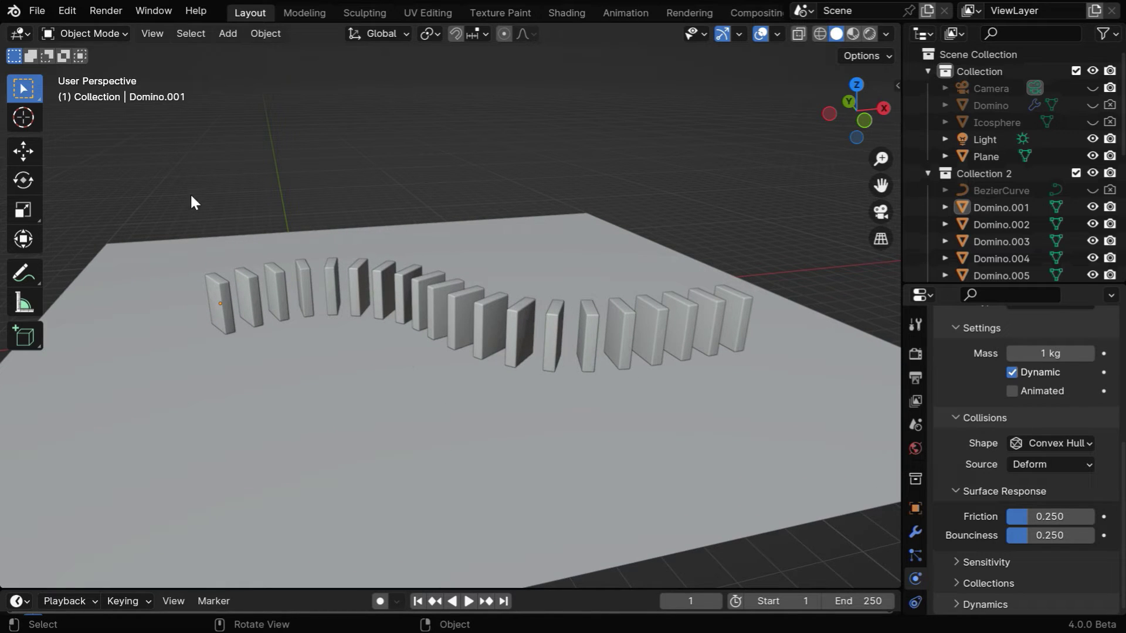
Raise all dominoes, excluding the plane, along global Z just clear of the ground, then deselect.
{"action": "left_click_drag", "start_coordinate": [191, 197], "coordinate": [775, 365]}
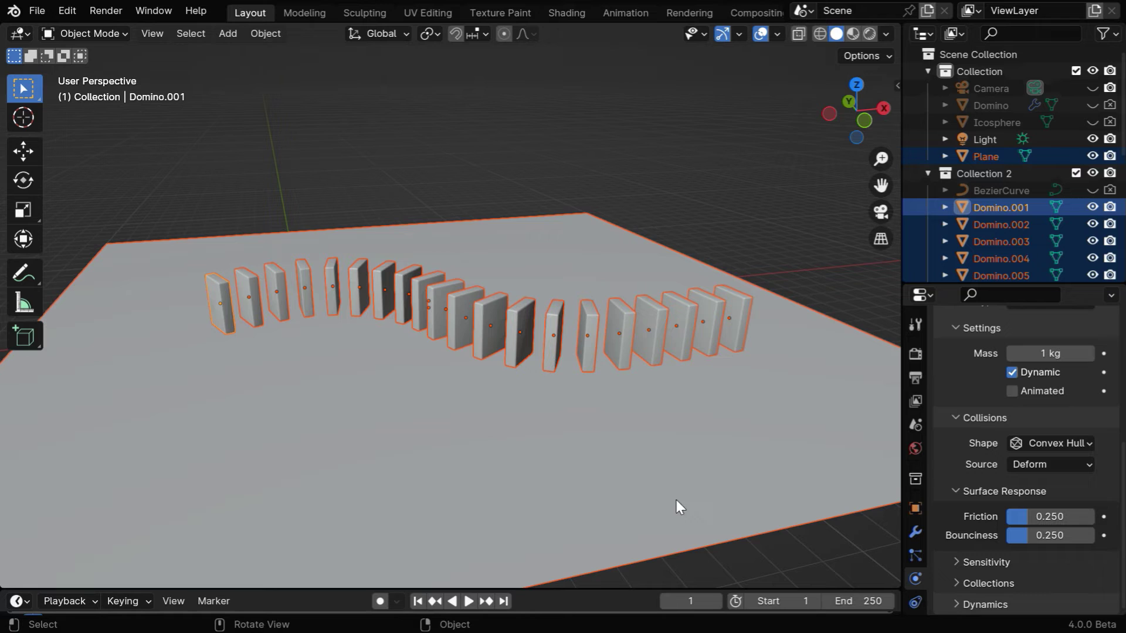
{"action": "left_click_drag", "start_coordinate": [520, 184], "coordinate": [605, 244], "text": "ctrl"}
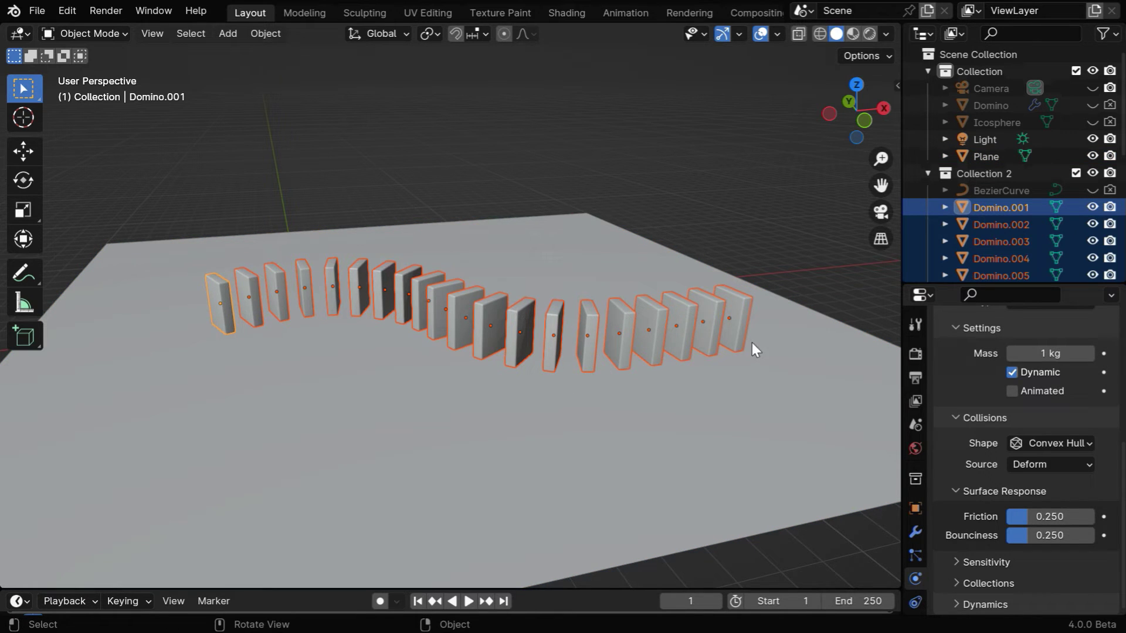
{"action": "key", "text": "g"}
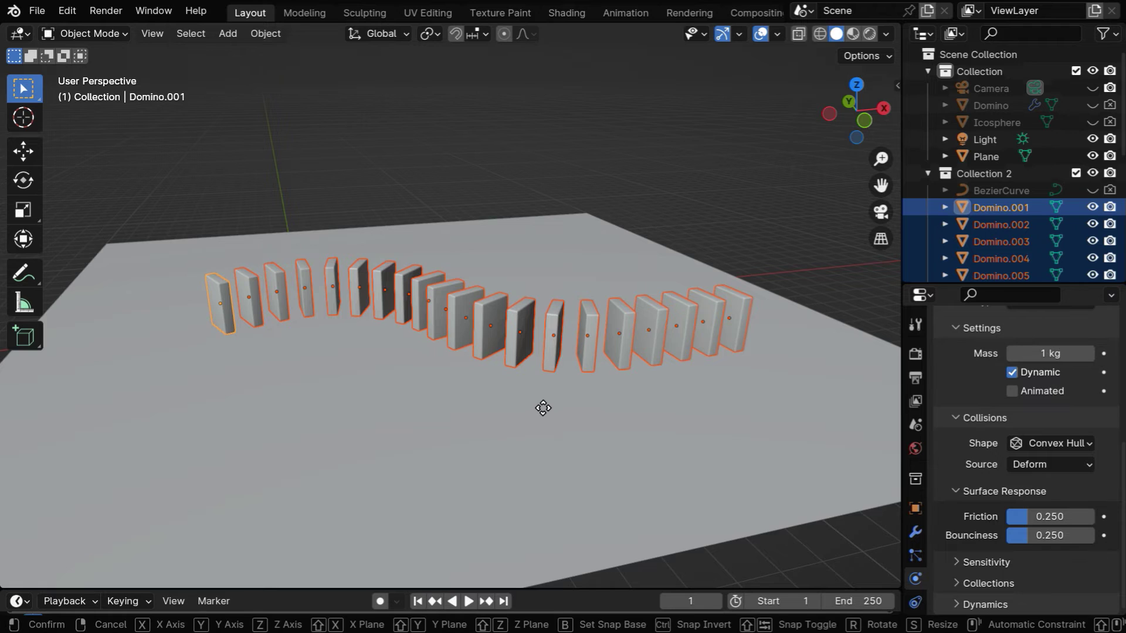
{"action": "key", "text": "z"}
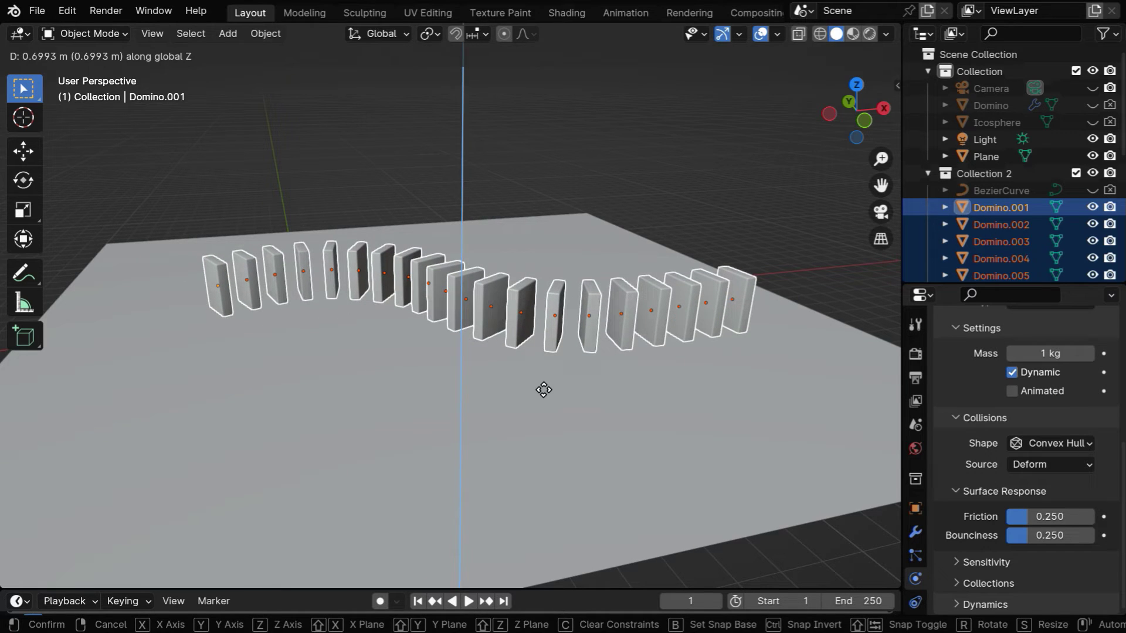
{"action": "type", "text": "0.1"}
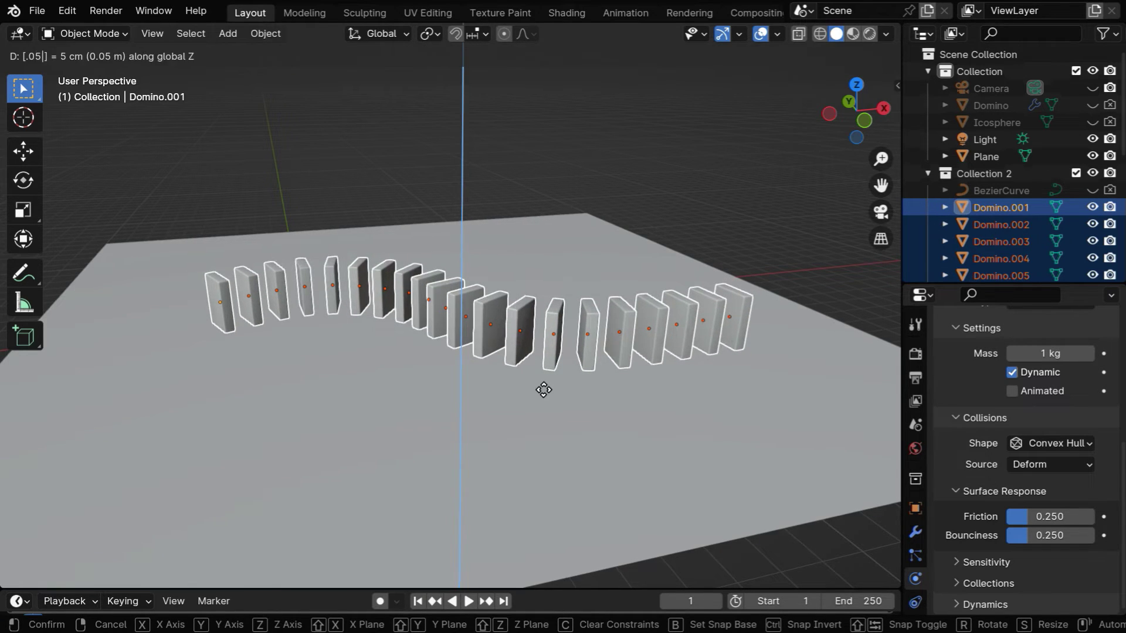
{"action": "key", "text": "Return"}
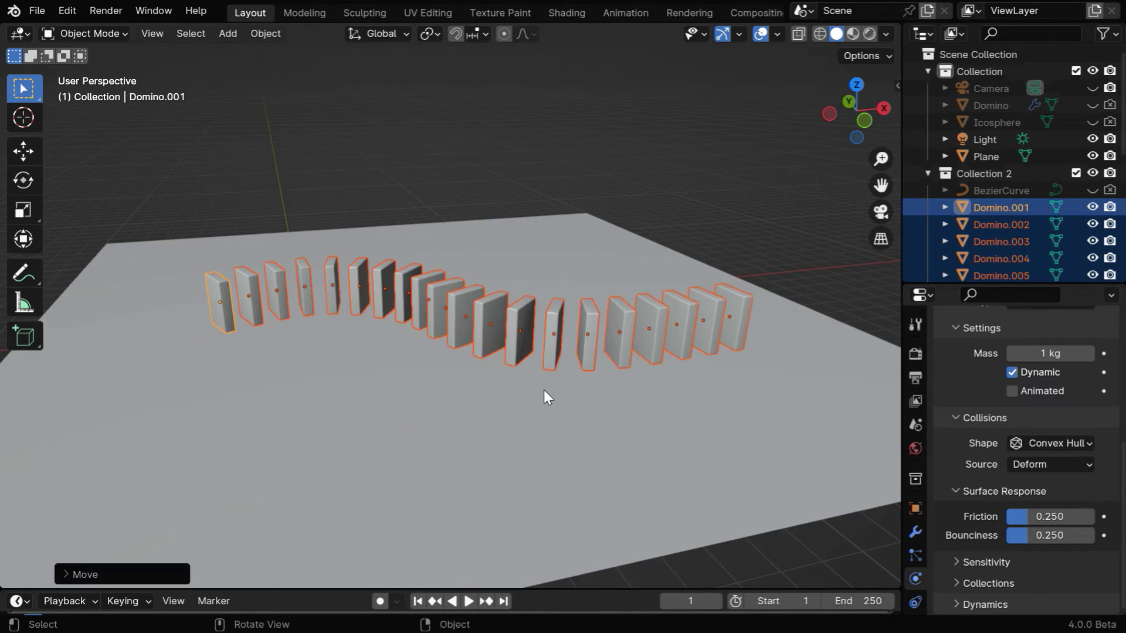
{"action": "left_click", "coordinate": [70, 575]}
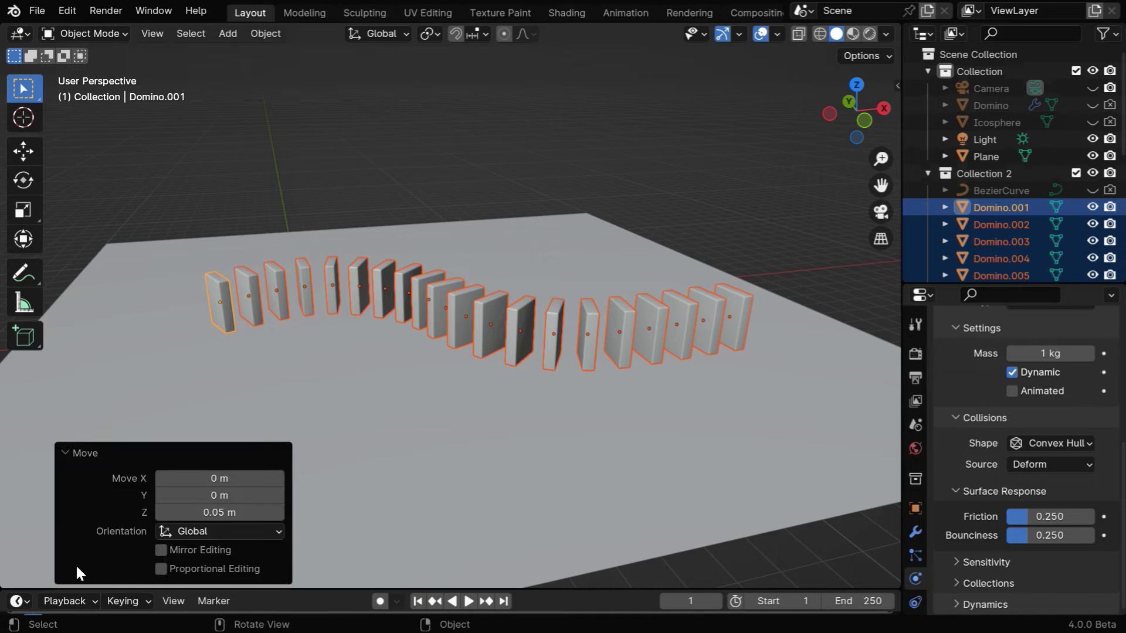
{"action": "left_click", "coordinate": [65, 454]}
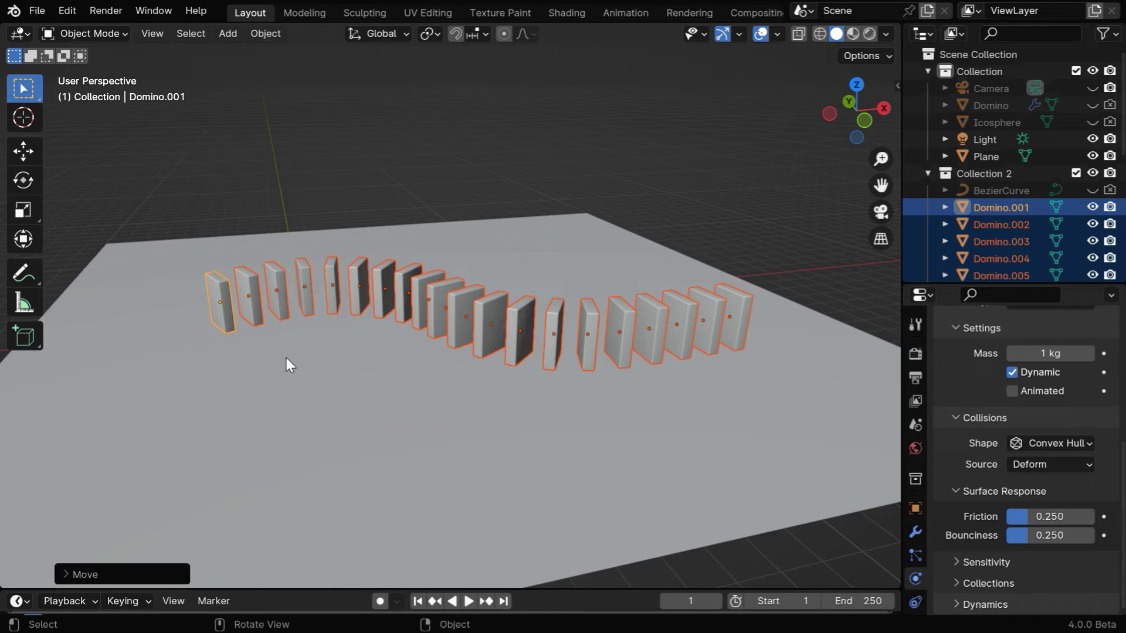
{"action": "left_click", "coordinate": [783, 567]}
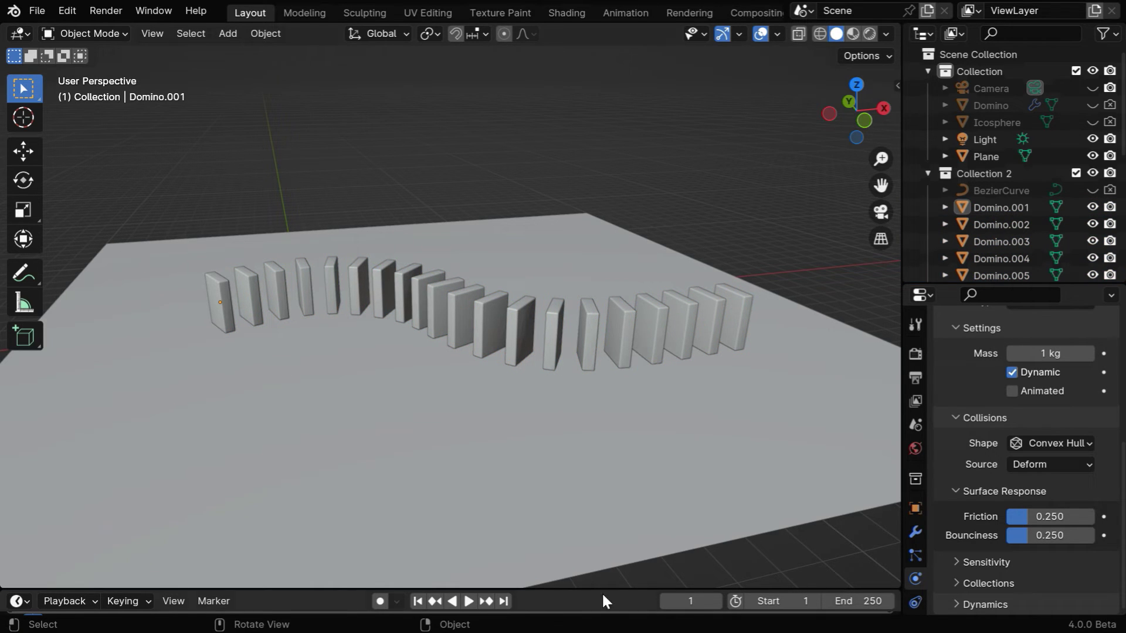
Test-play the simulation, then apply rigid body transformation to all dominoes except the plane.
{"action": "left_click", "coordinate": [469, 601]}
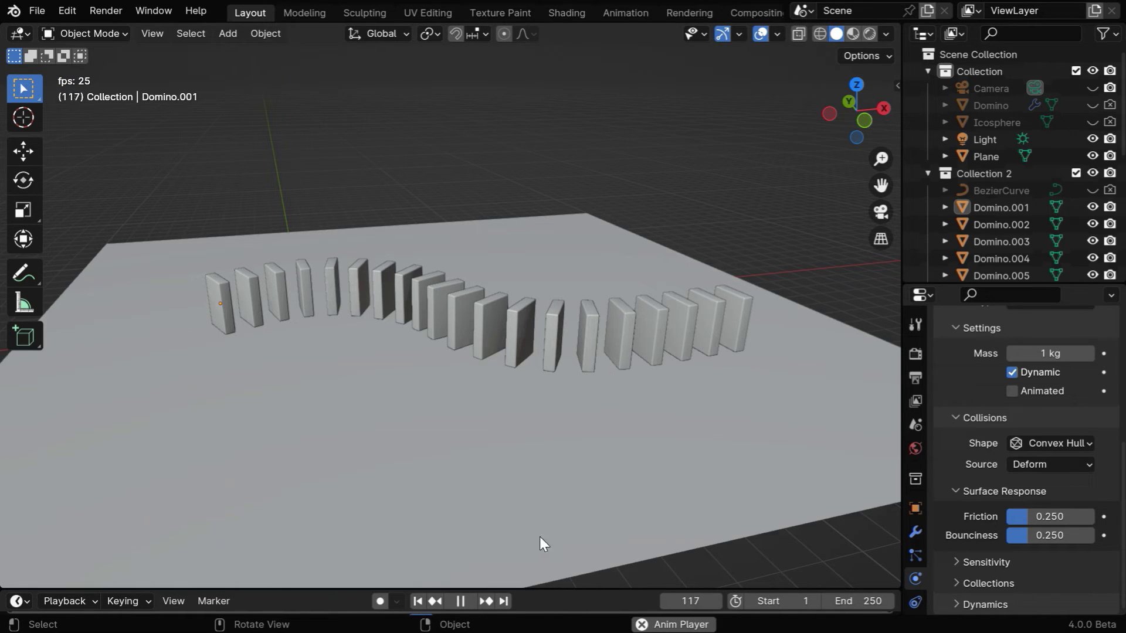
{"action": "left_click", "coordinate": [460, 600]}
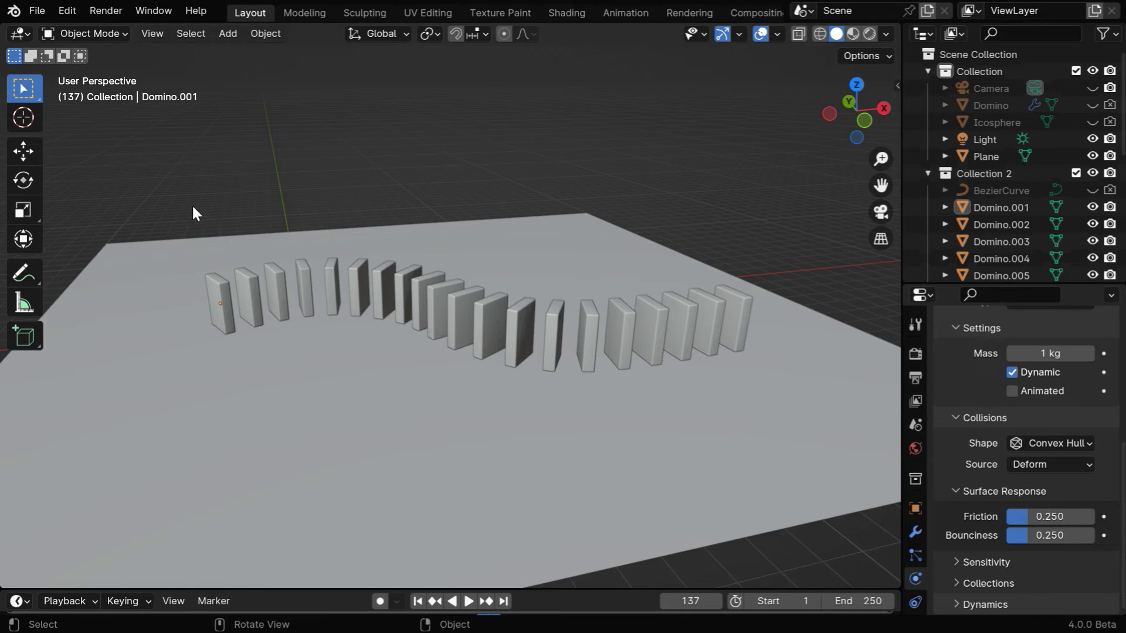
{"action": "left_click_drag", "start_coordinate": [193, 205], "coordinate": [747, 378]}
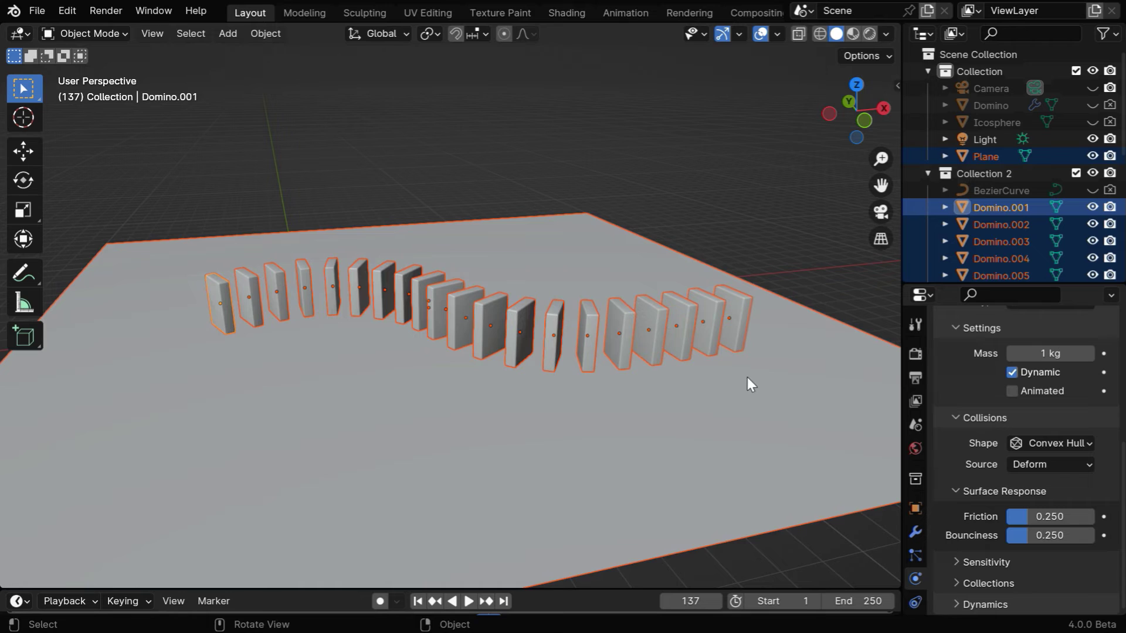
{"action": "left_click", "coordinate": [477, 227], "text": "ctrl"}
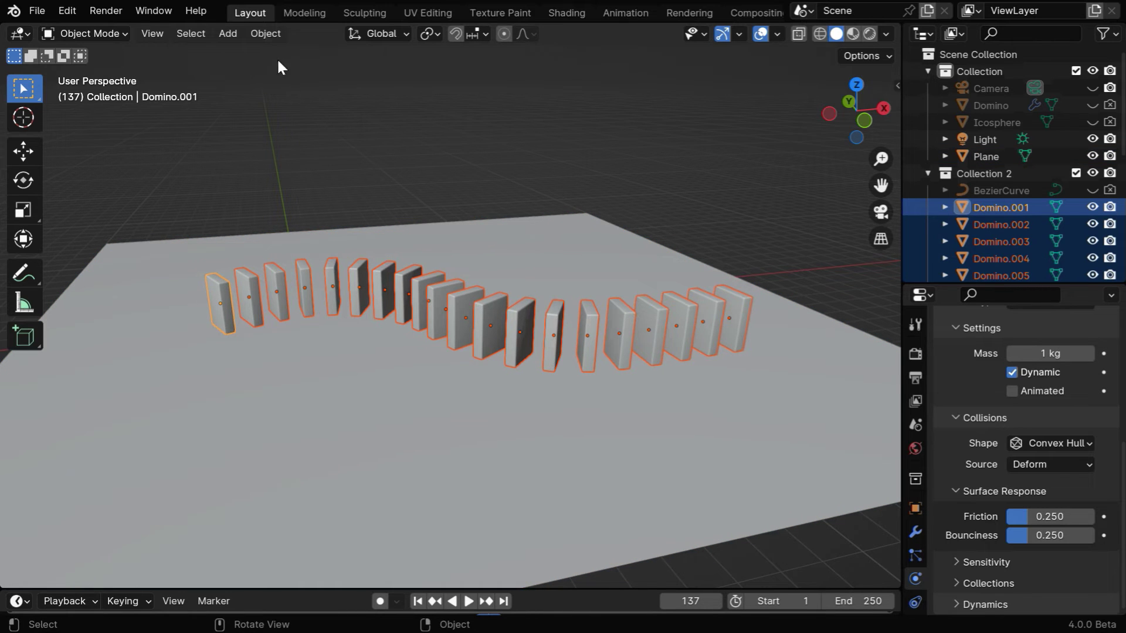
{"action": "left_click", "coordinate": [265, 34]}
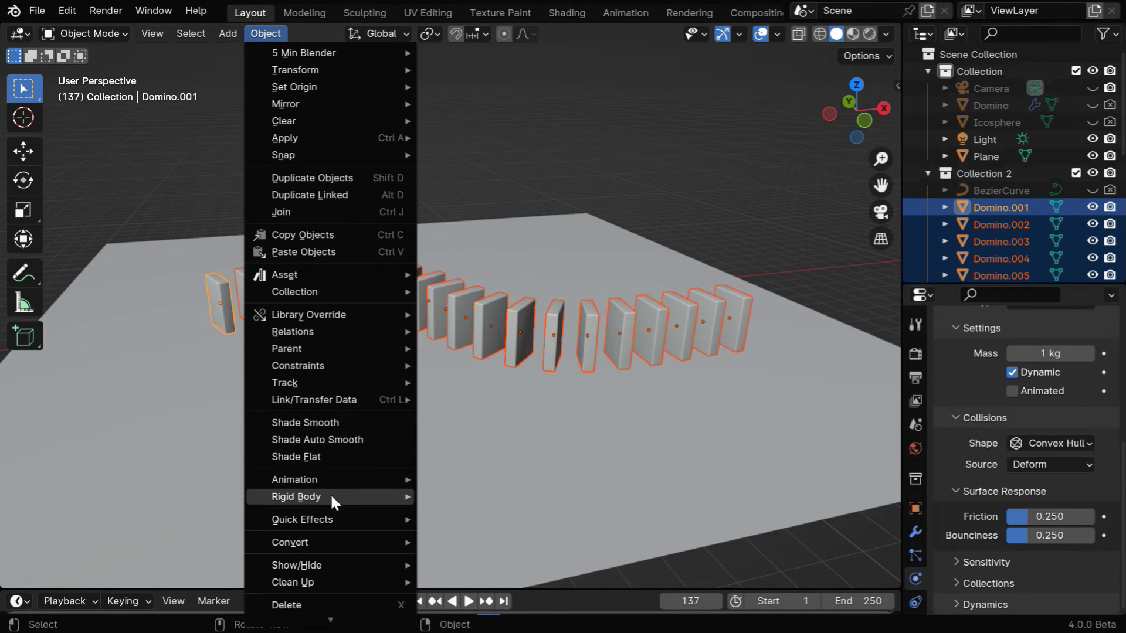
{"action": "mouse_move", "coordinate": [330, 497]}
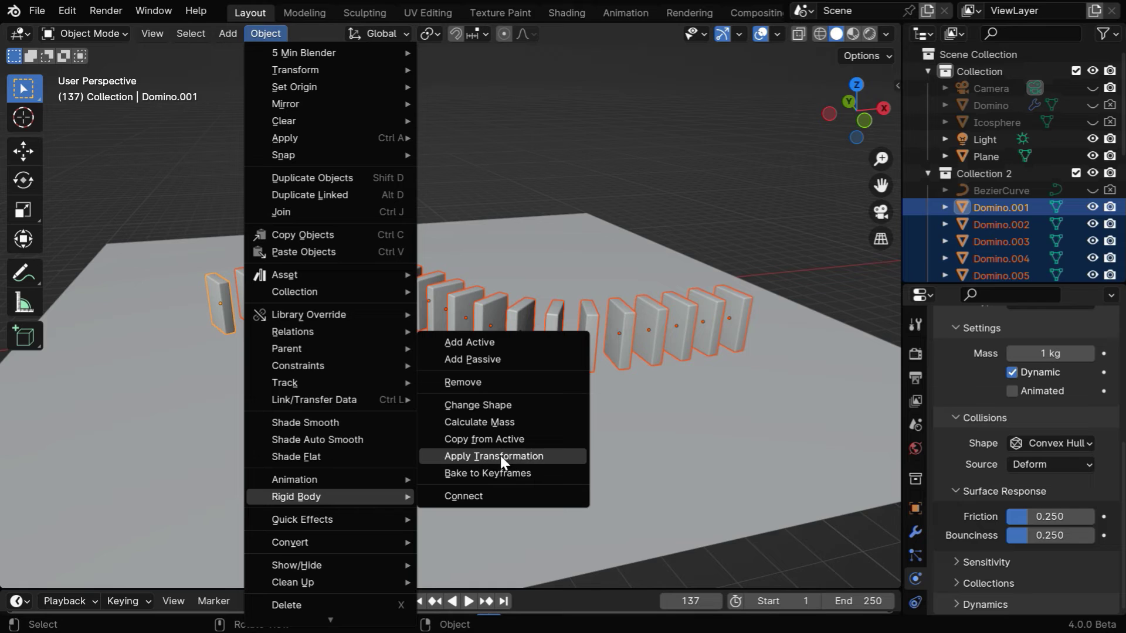
{"action": "left_click", "coordinate": [517, 456]}
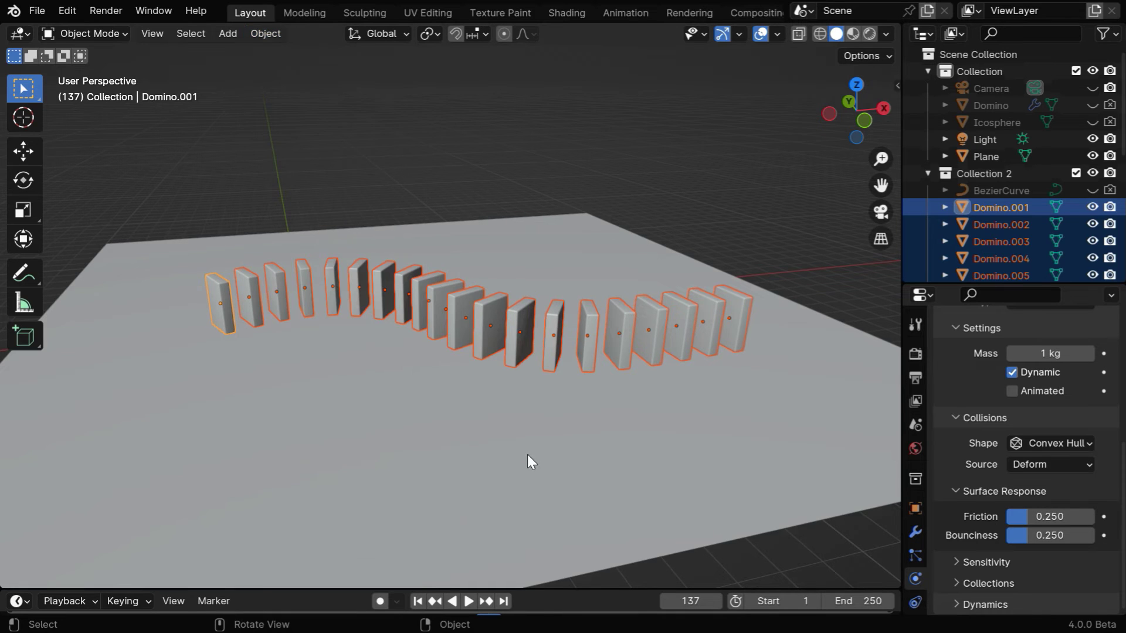
{"action": "left_click", "coordinate": [799, 276]}
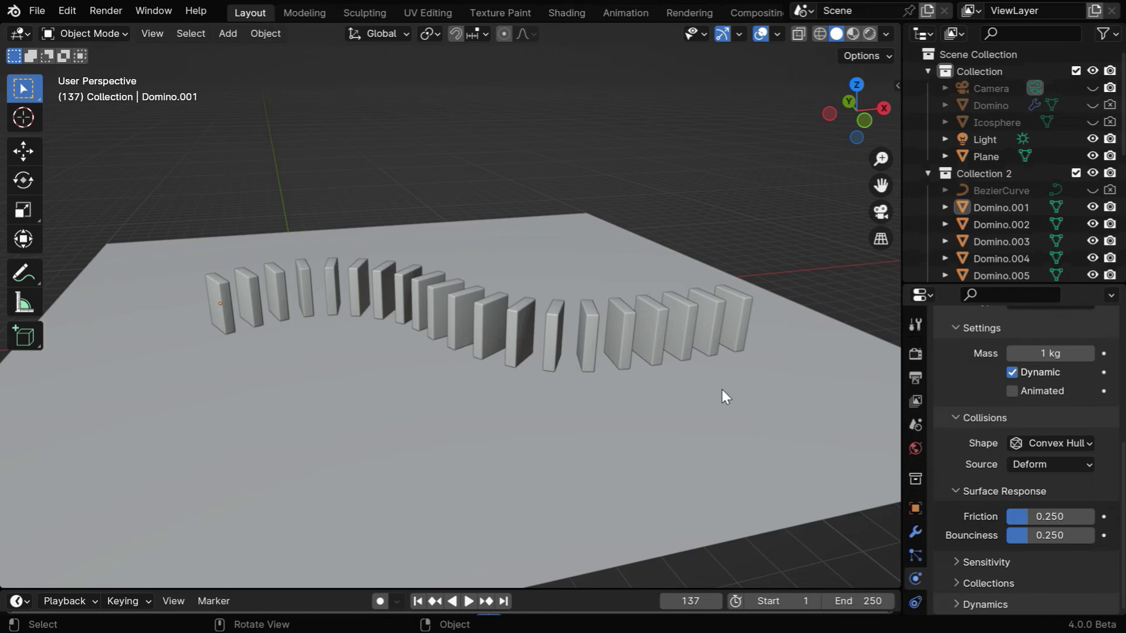
Rewind to the first frame and unhide the Icosphere beside the first domino.
{"action": "left_click", "coordinate": [417, 601]}
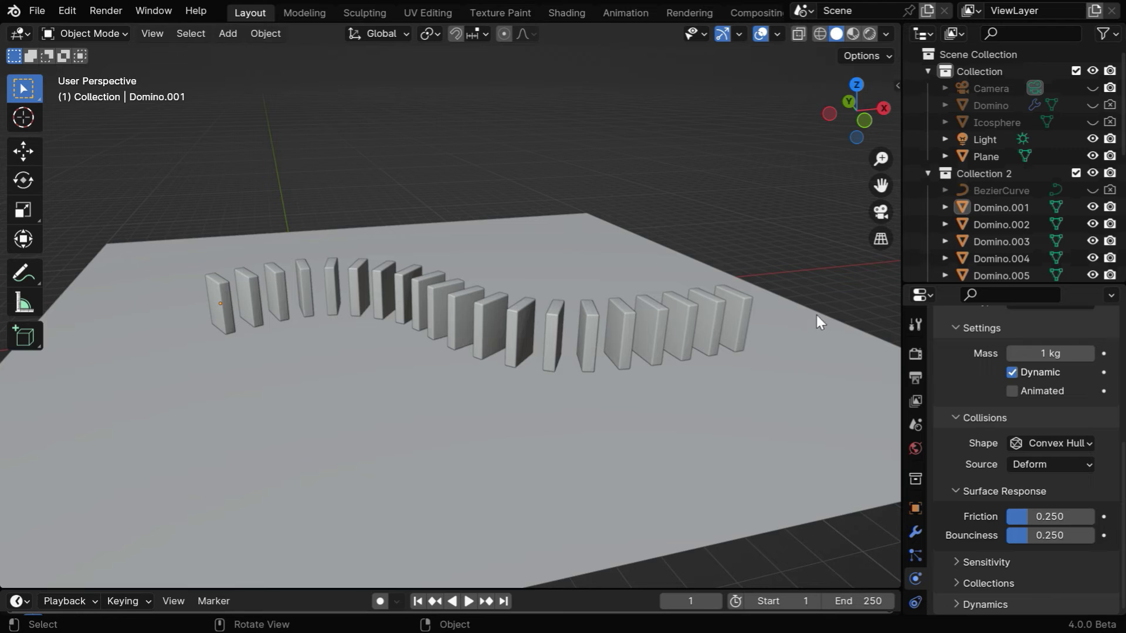
{"action": "left_click", "coordinate": [1093, 123]}
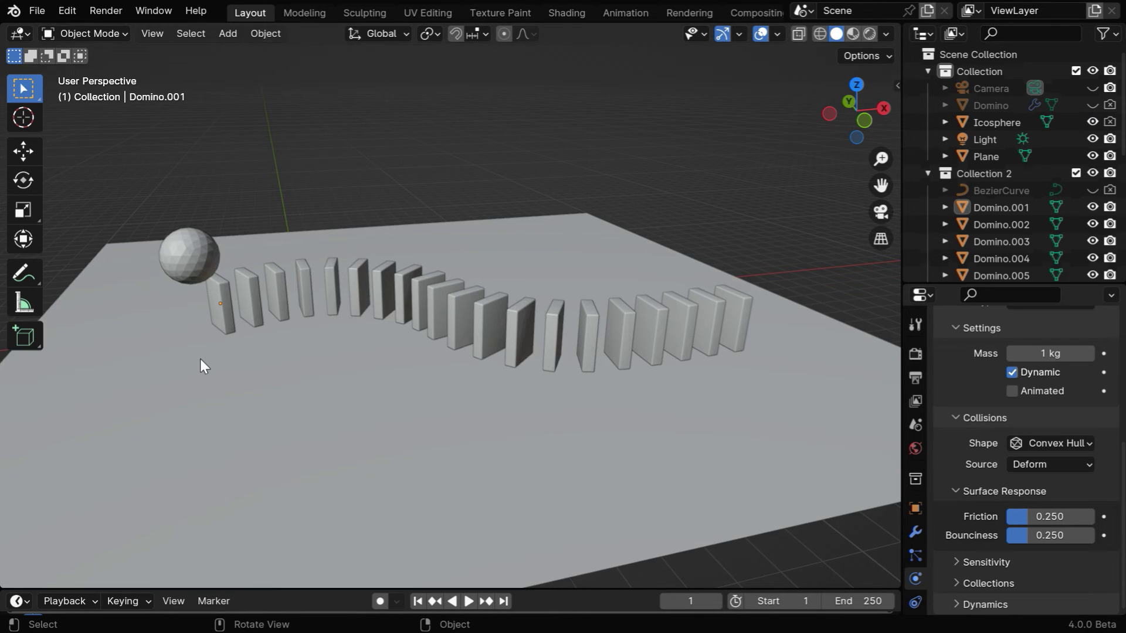
{"action": "middle_click_drag", "start_coordinate": [200, 359], "coordinate": [203, 287]}
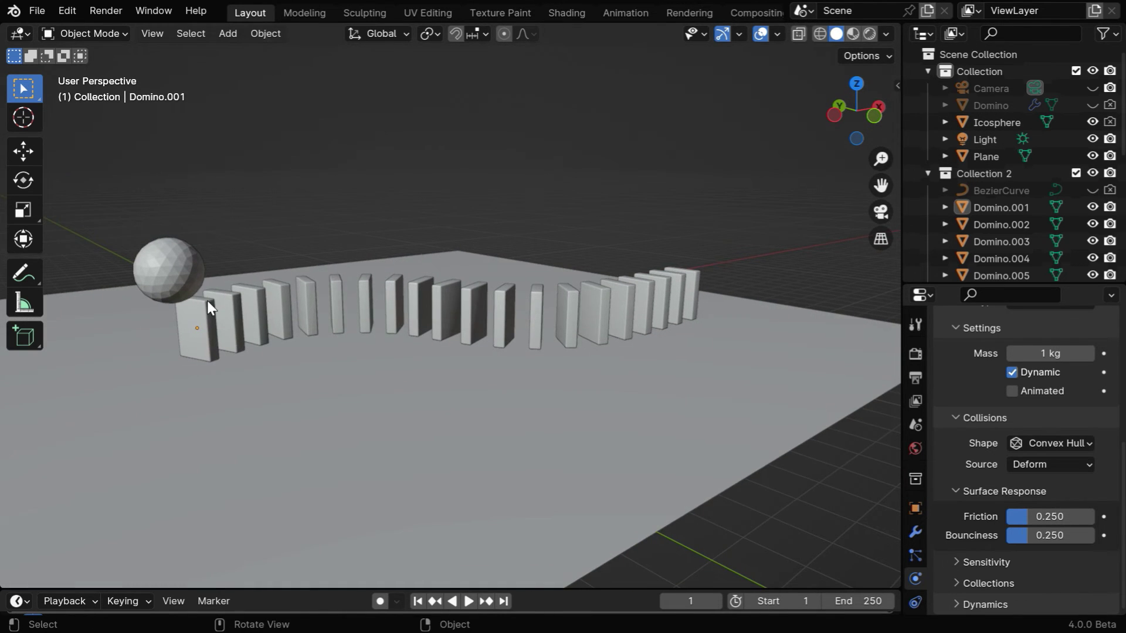
{"action": "middle_click_drag", "start_coordinate": [299, 402], "coordinate": [234, 311]}
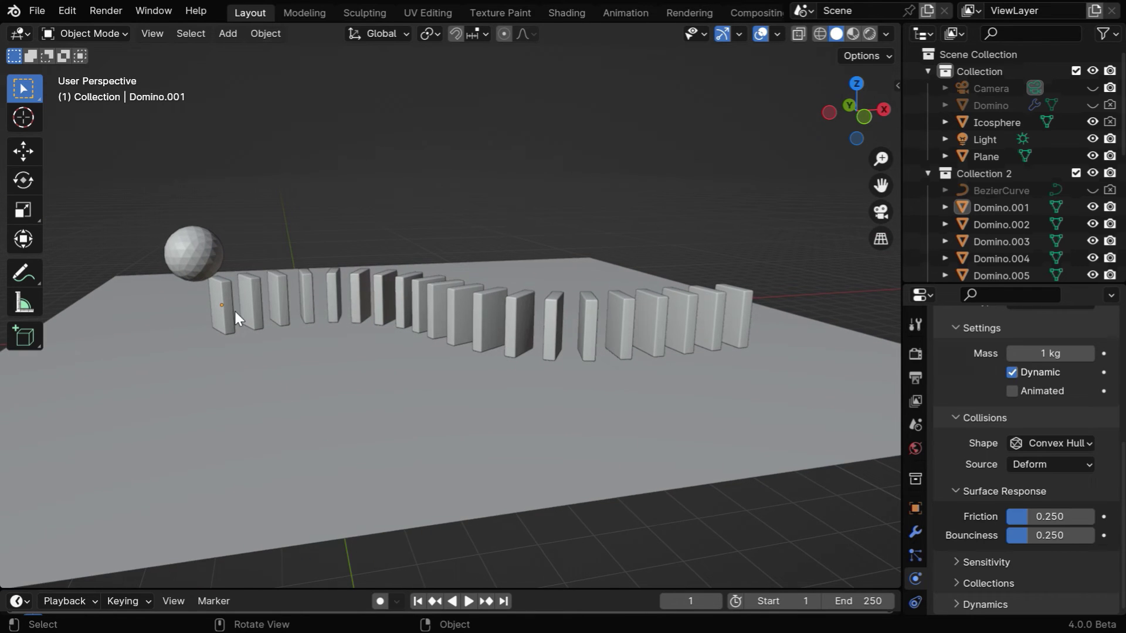
Make the Icosphere an Active rigid body and play the simulation to watch it topple the dominoes.
{"action": "left_click", "coordinate": [198, 254]}
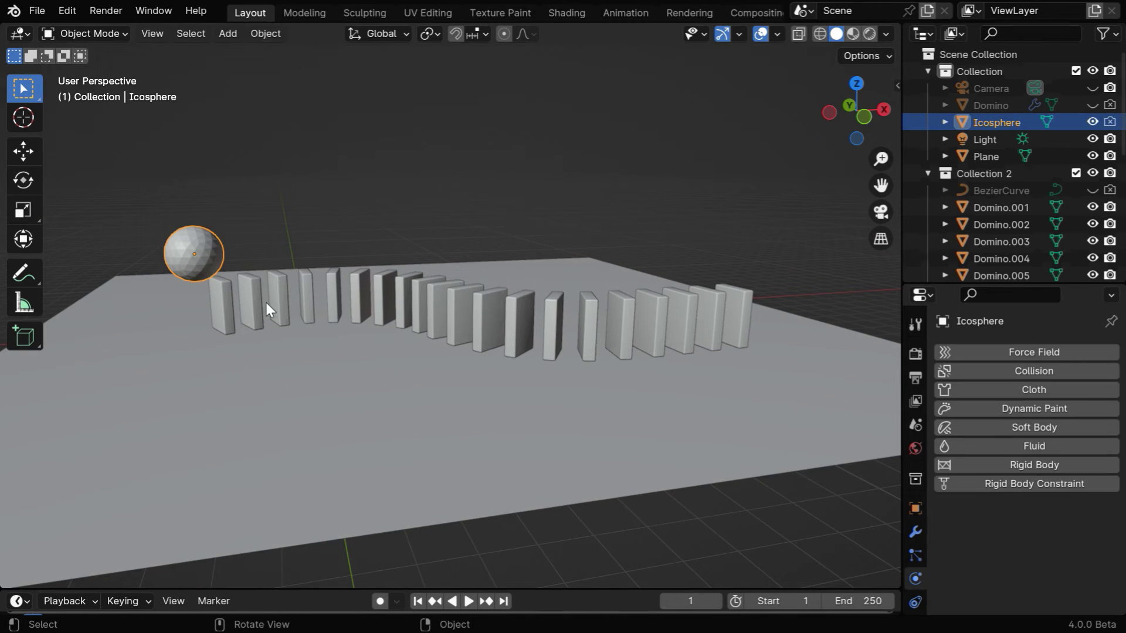
{"action": "left_click", "coordinate": [1029, 465]}
{"action": "scroll", "coordinate": [1079, 540], "scroll_direction": "down", "scroll_amount": 3}
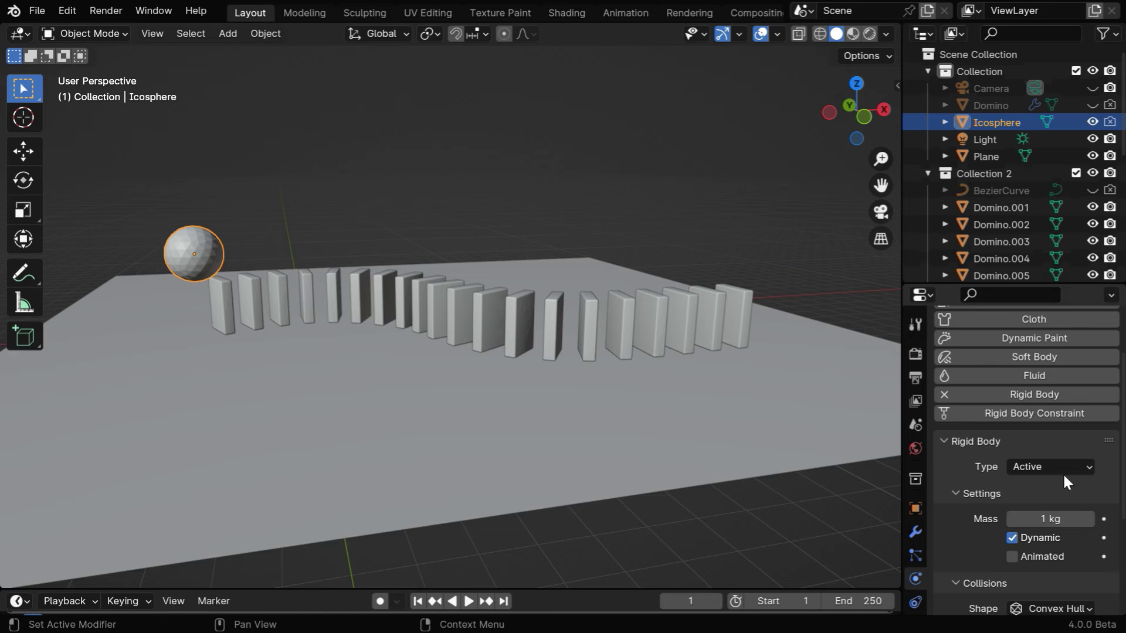
{"action": "scroll", "coordinate": [1064, 474], "scroll_direction": "down", "scroll_amount": 4}
{"action": "scroll", "coordinate": [1064, 473], "scroll_direction": "up", "scroll_amount": 4}
{"action": "left_click", "coordinate": [469, 601]}
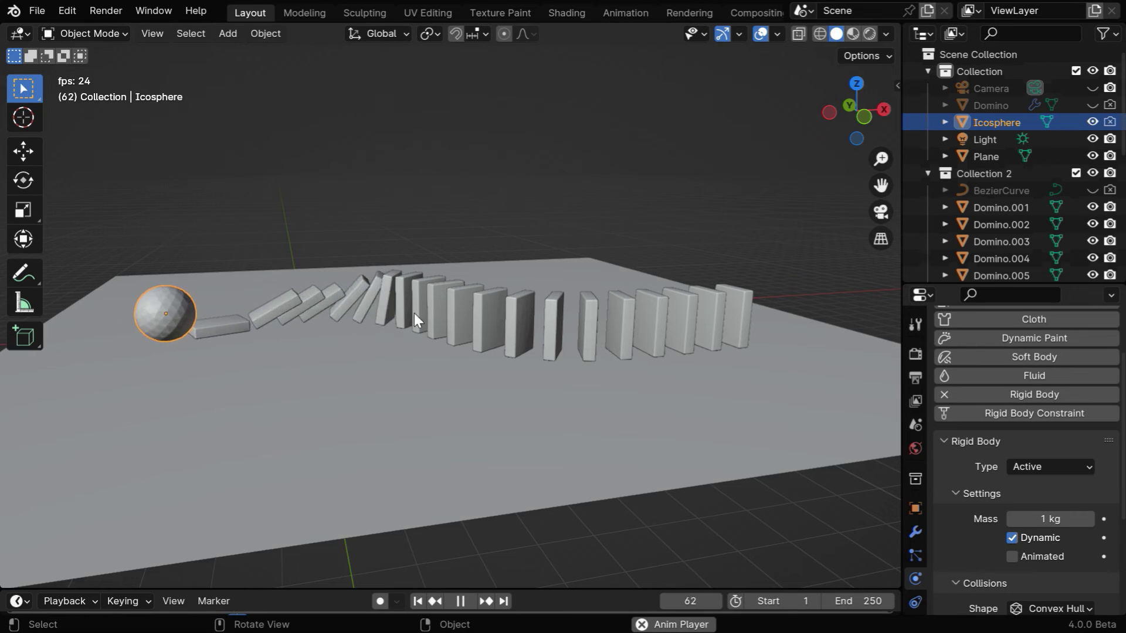
Hide the Icosphere, replay the simulation without it, and return to frame 1.
{"action": "left_click", "coordinate": [465, 598]}
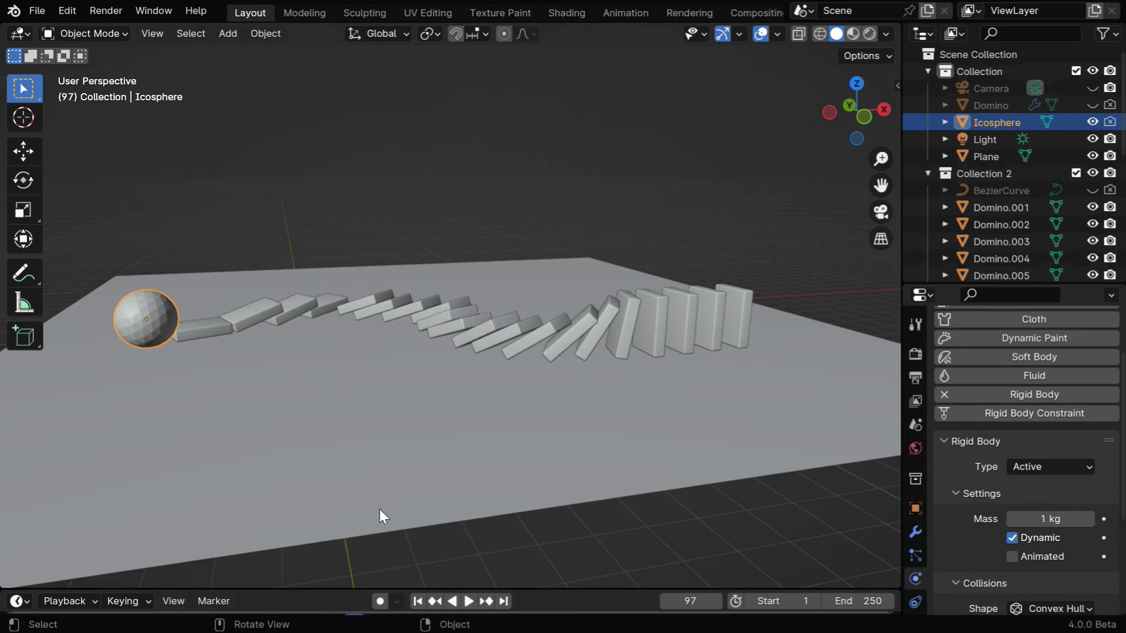
{"action": "left_click", "coordinate": [1092, 122]}
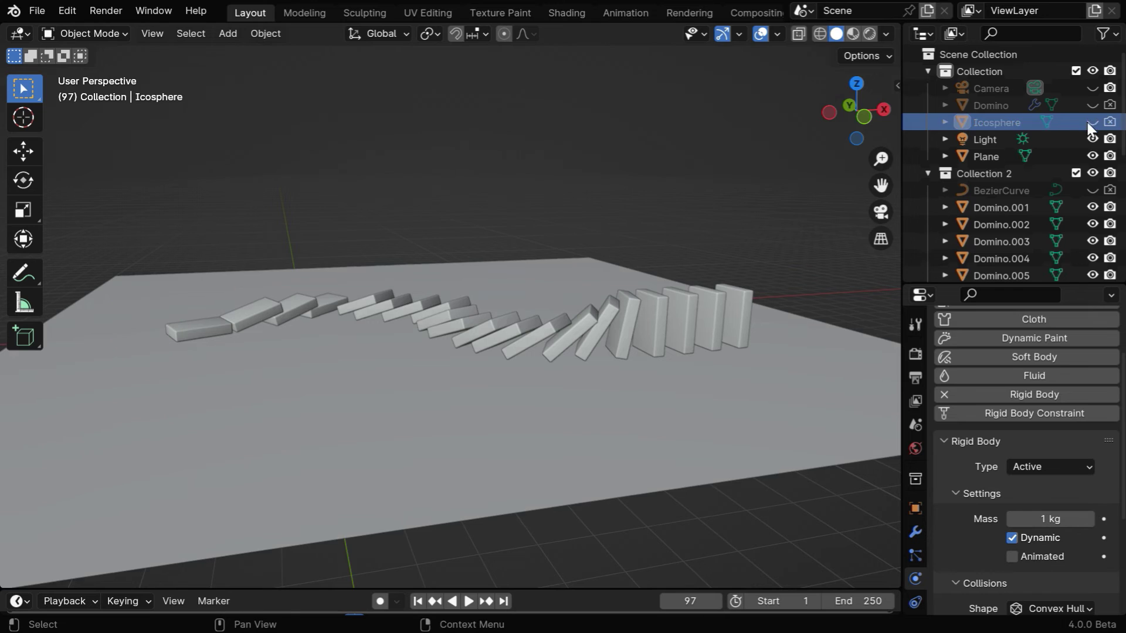
{"action": "left_click", "coordinate": [418, 604]}
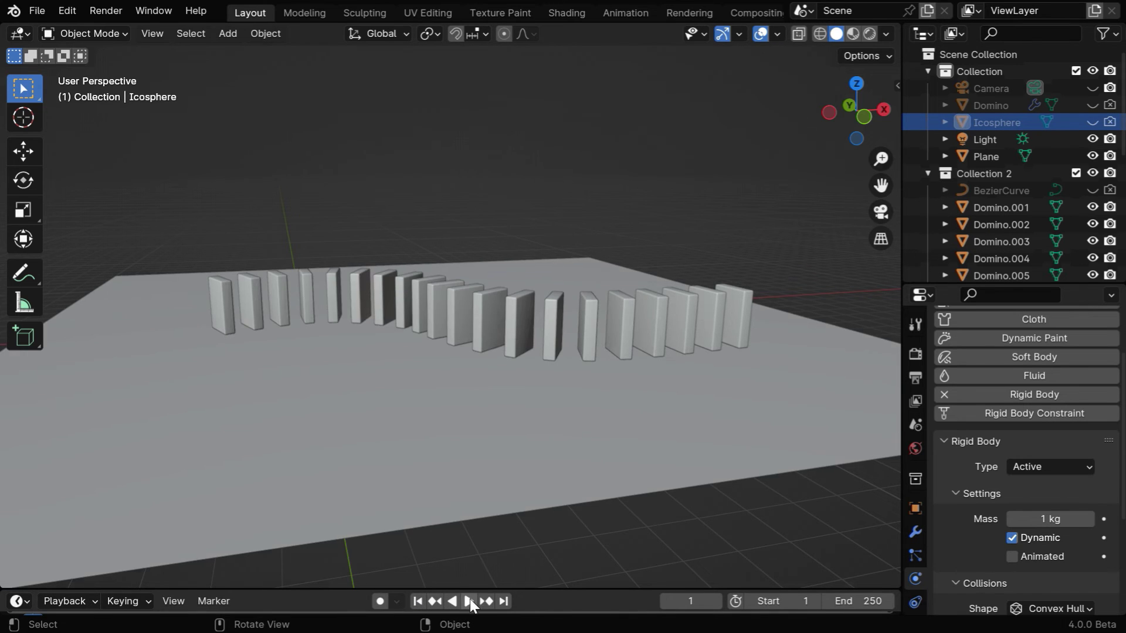
{"action": "left_click", "coordinate": [469, 599]}
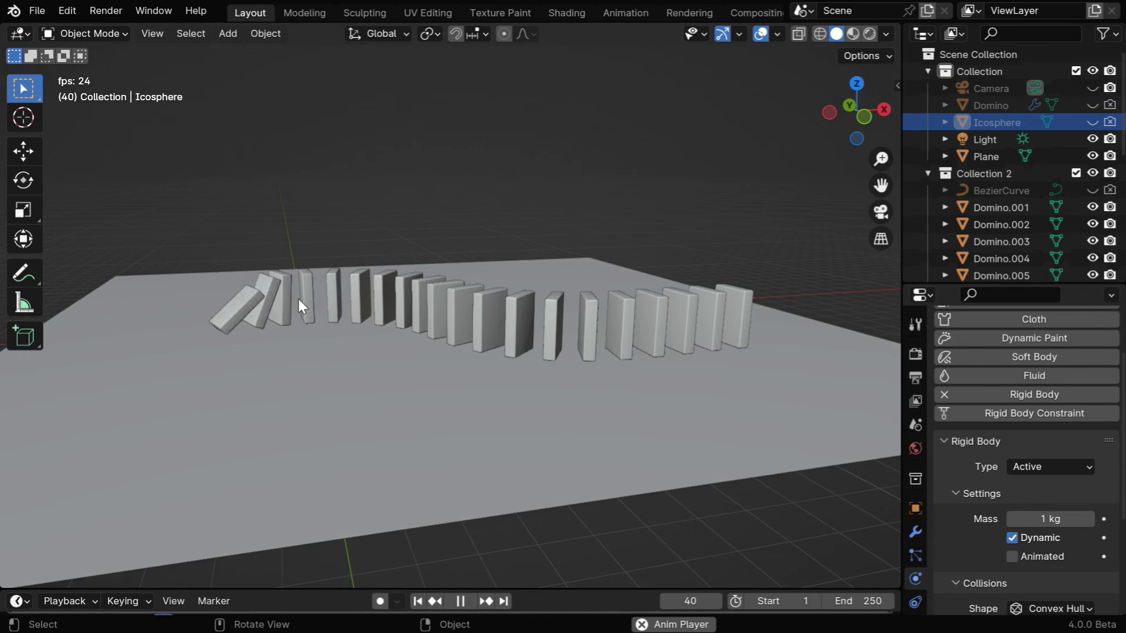
{"action": "left_click", "coordinate": [457, 601]}
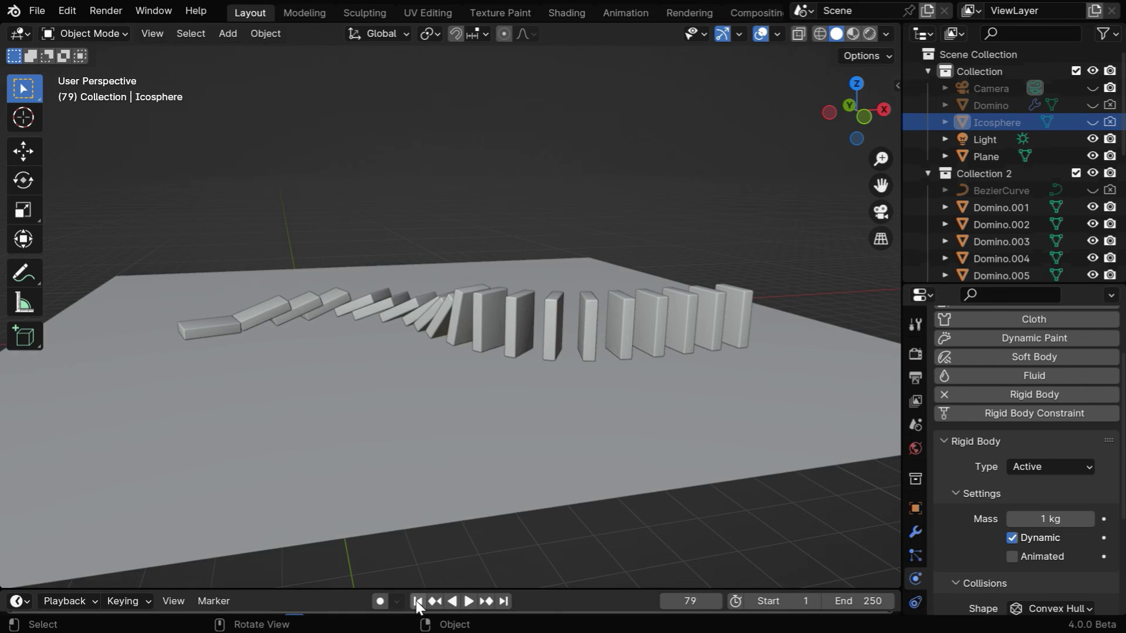
{"action": "left_click", "coordinate": [417, 601]}
Bake the Rigid Body World cache for all 250 frames from Scene properties.
{"action": "left_click", "coordinate": [917, 425]}
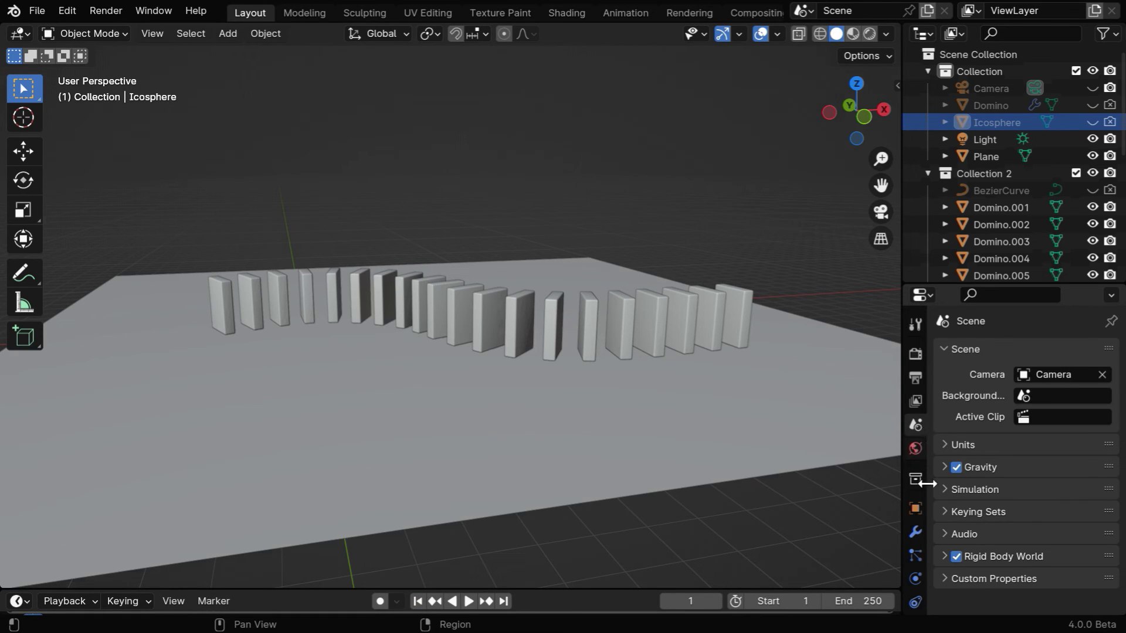
{"action": "left_click", "coordinate": [943, 557]}
{"action": "scroll", "coordinate": [1024, 561], "scroll_direction": "down", "scroll_amount": 3}
{"action": "scroll", "coordinate": [1023, 560], "scroll_direction": "down", "scroll_amount": 5}
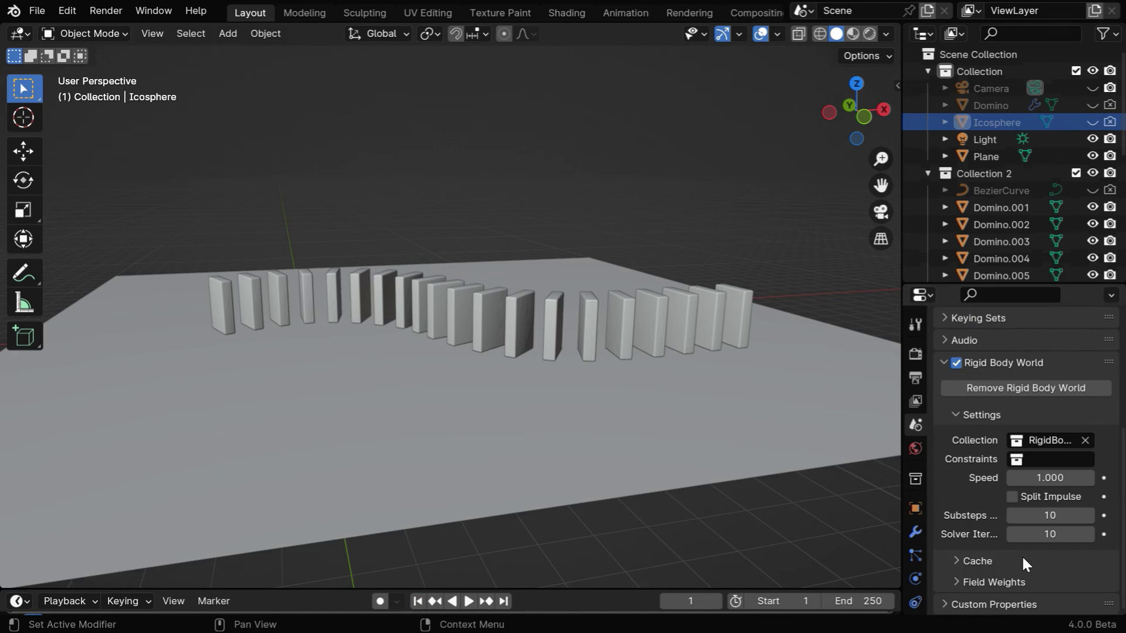
{"action": "left_click", "coordinate": [956, 558]}
{"action": "scroll", "coordinate": [1039, 575], "scroll_direction": "down", "scroll_amount": 4}
{"action": "scroll", "coordinate": [1038, 578], "scroll_direction": "down", "scroll_amount": 3}
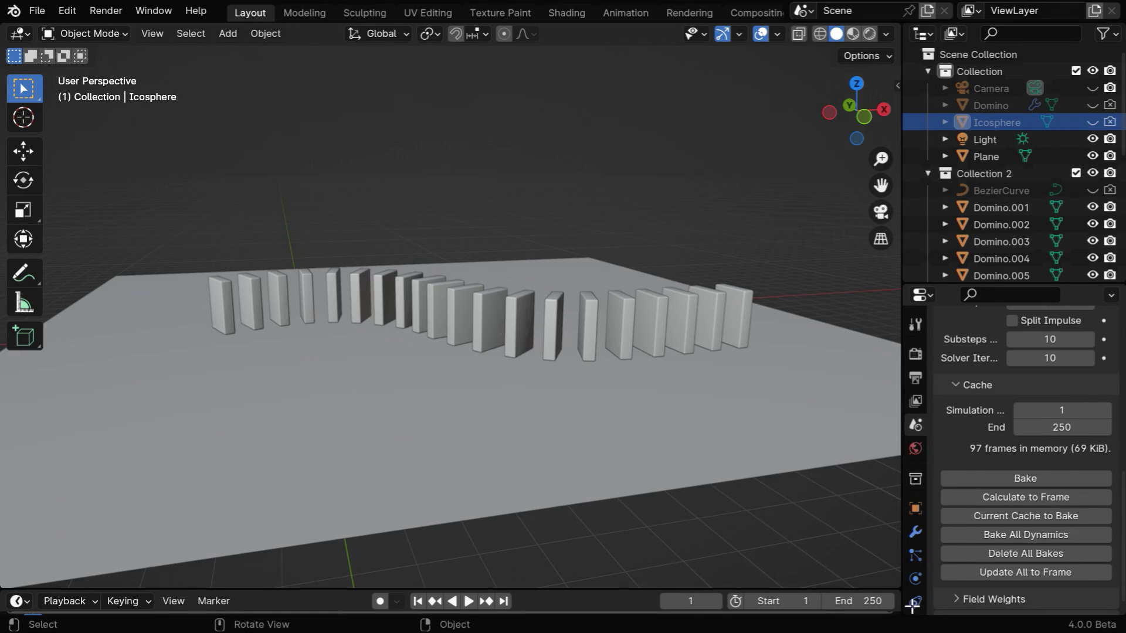
{"action": "left_click", "coordinate": [1042, 476]}
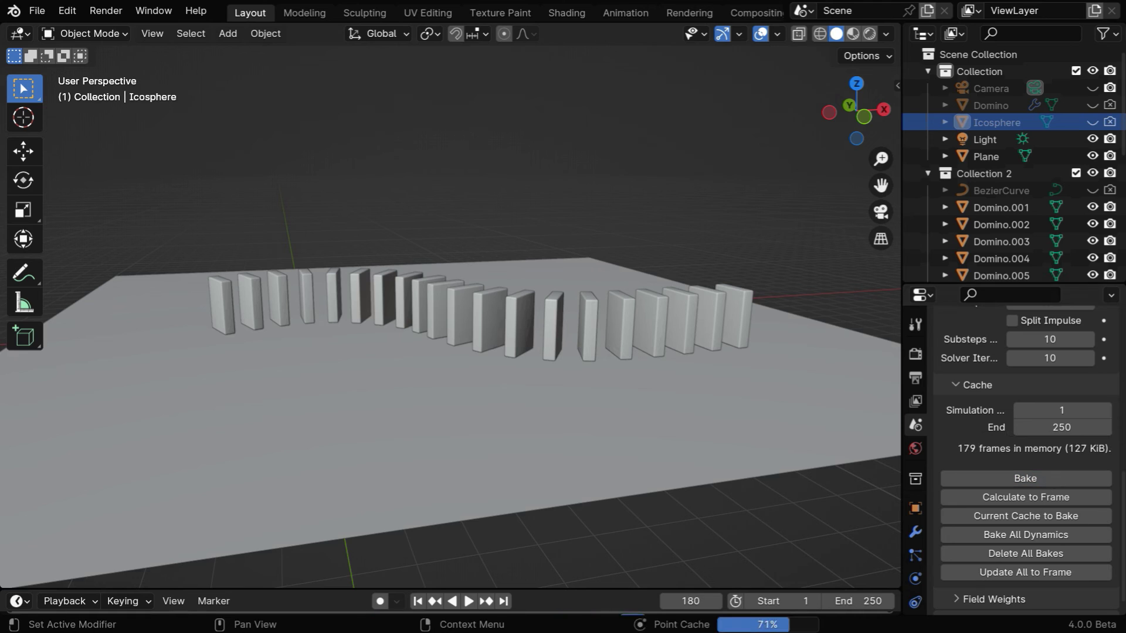
Play the baked simulation from frame 1 and orbit to watch the dominoes fall in sequence.
{"action": "left_click", "coordinate": [470, 603]}
{"action": "scroll", "coordinate": [456, 452], "scroll_direction": "up", "scroll_amount": 2}
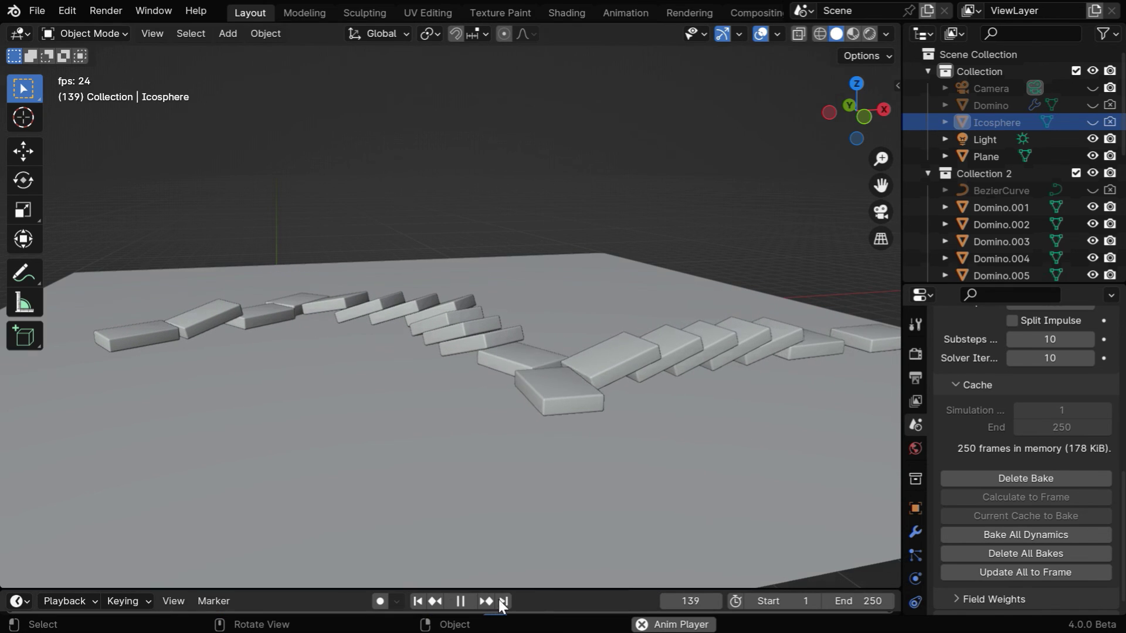
{"action": "left_click", "coordinate": [418, 601]}
{"action": "middle_click_drag", "start_coordinate": [529, 517], "coordinate": [551, 522]}
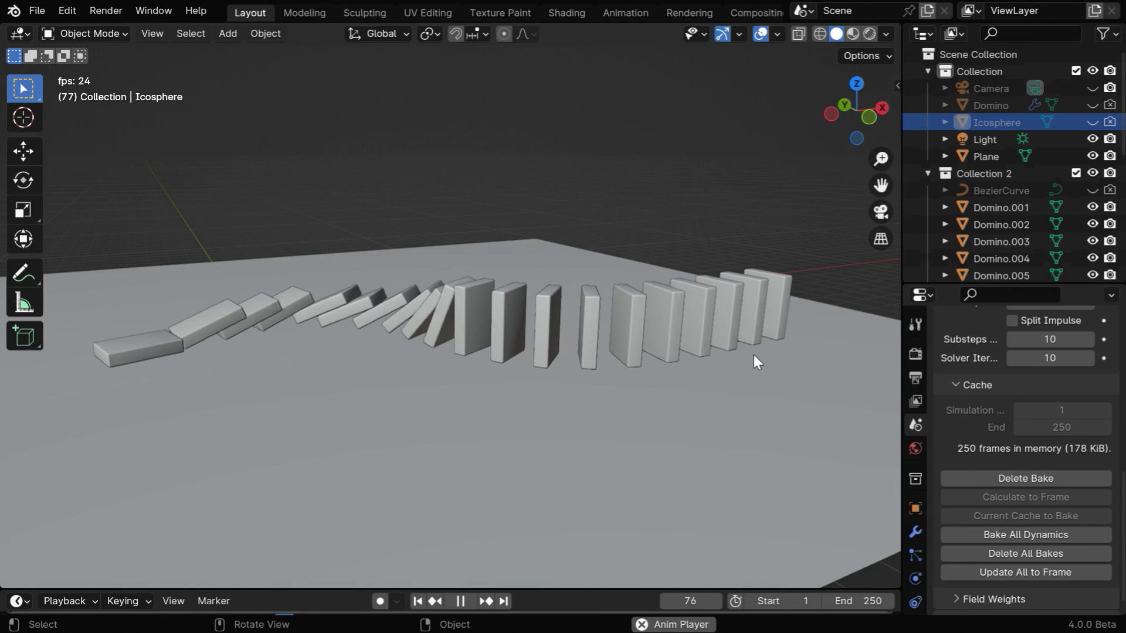